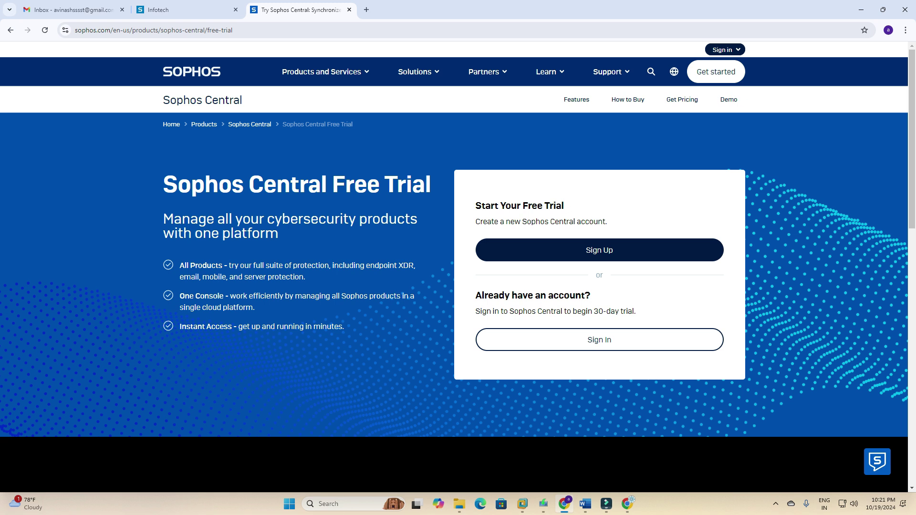
left_click(585, 504)
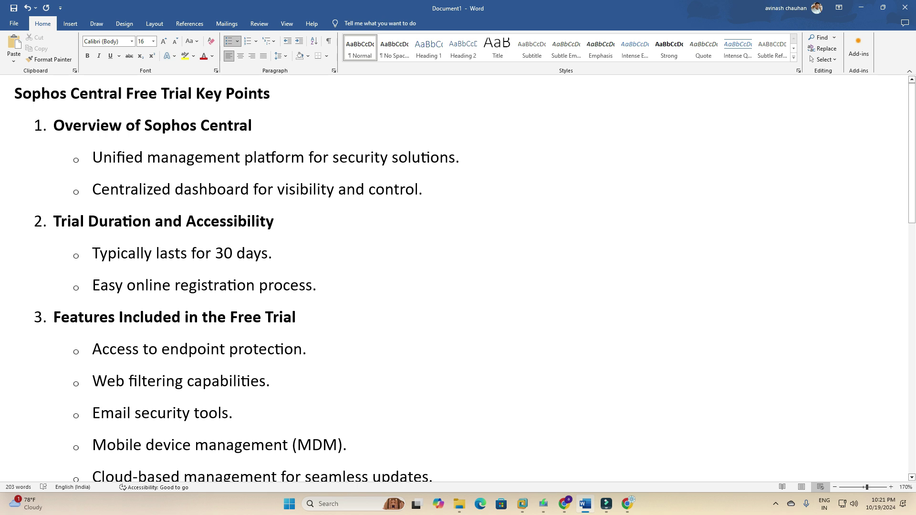
scroll(453, 277, "down", 3)
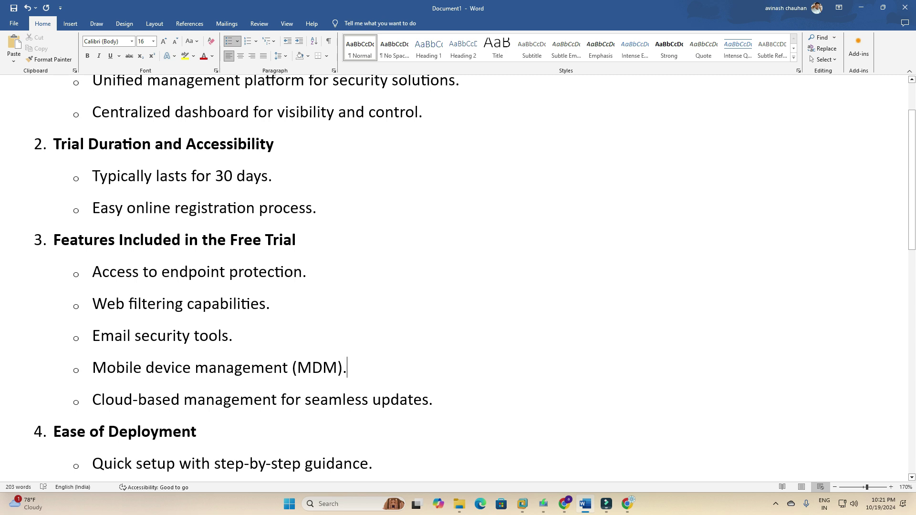
left_click_drag(297, 367, 337, 367)
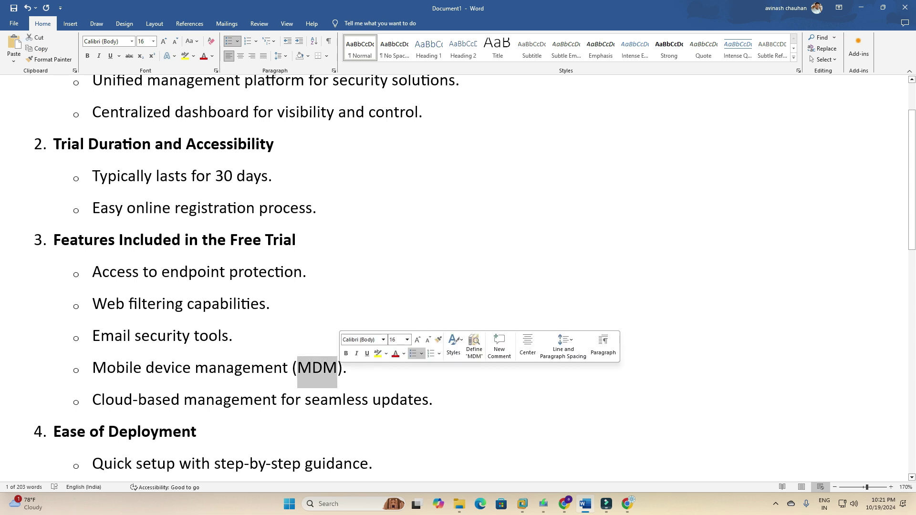
left_click(348, 367)
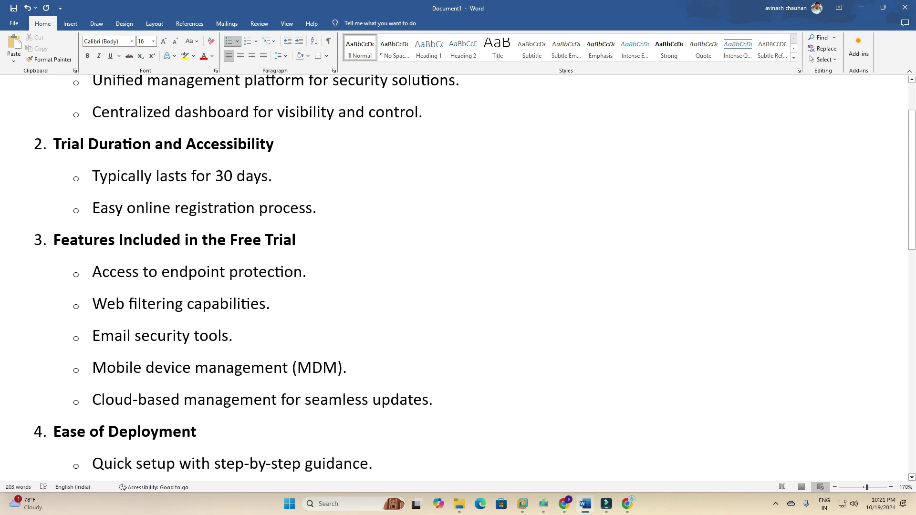
scroll(458, 272, "down", 6)
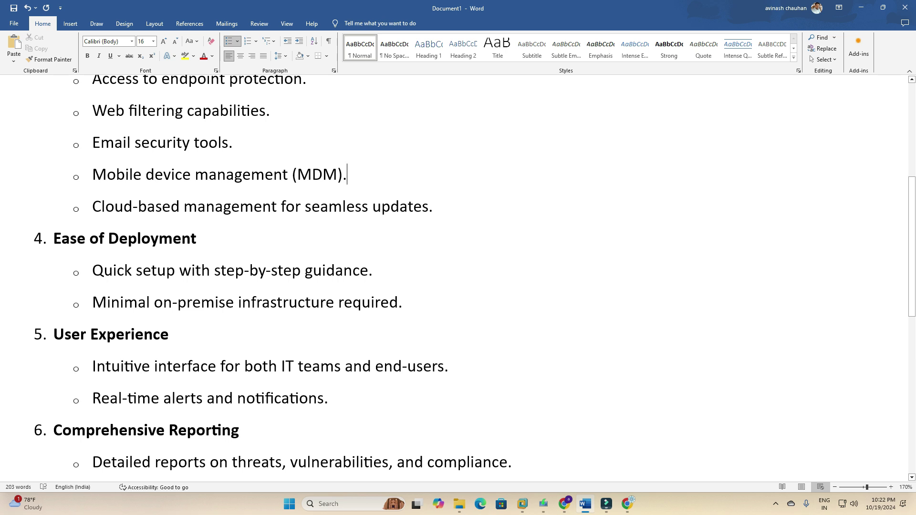
scroll(458, 277, "down", 2)
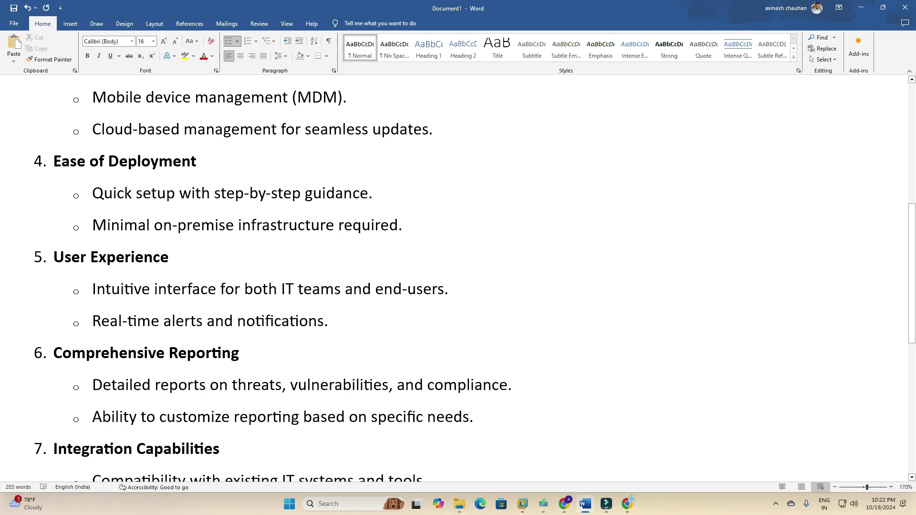
scroll(457, 281, "down", 2)
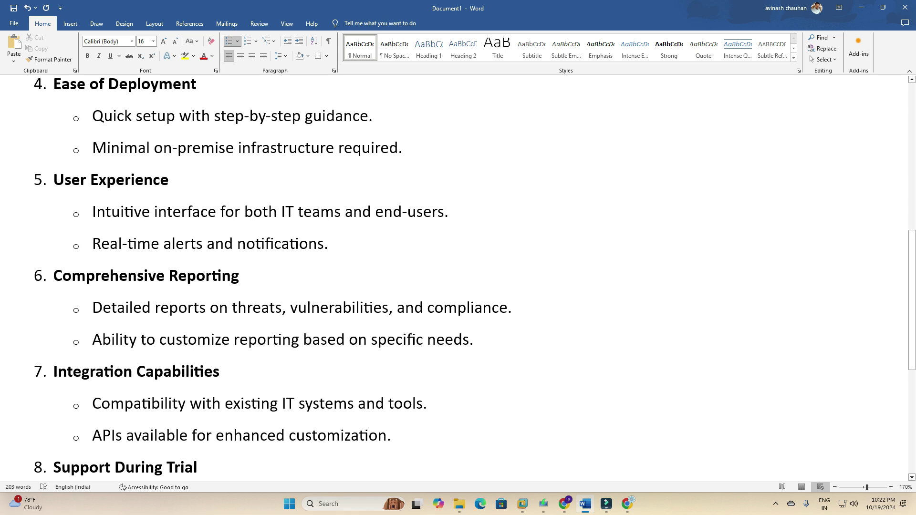
scroll(458, 281, "down", 3)
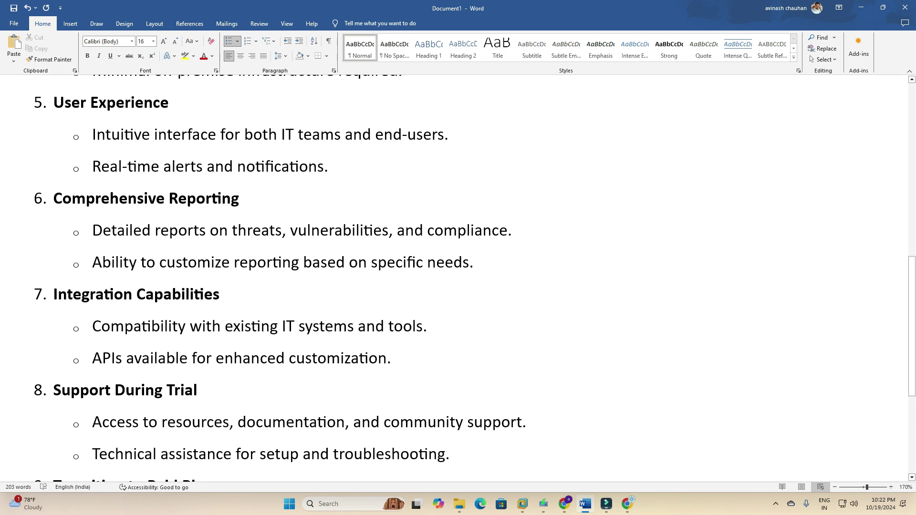
scroll(458, 282, "down", 3)
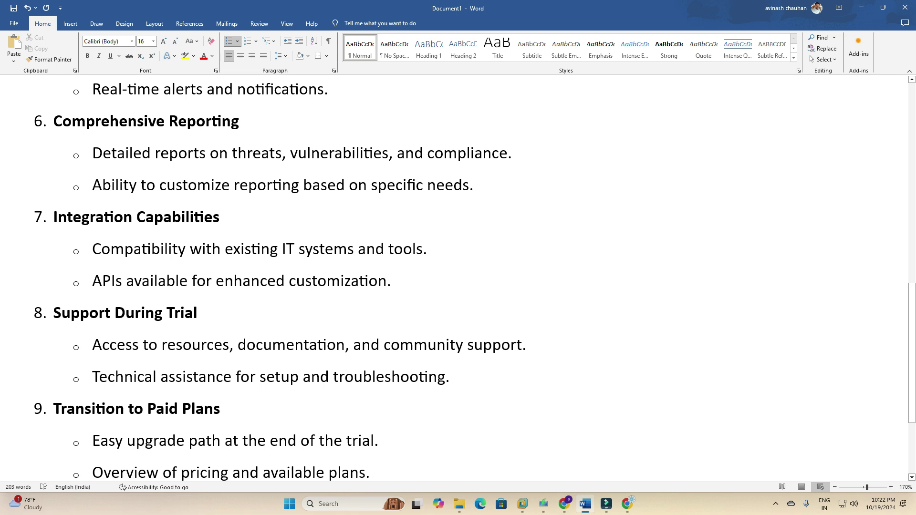
left_click_drag(93, 344, 522, 345)
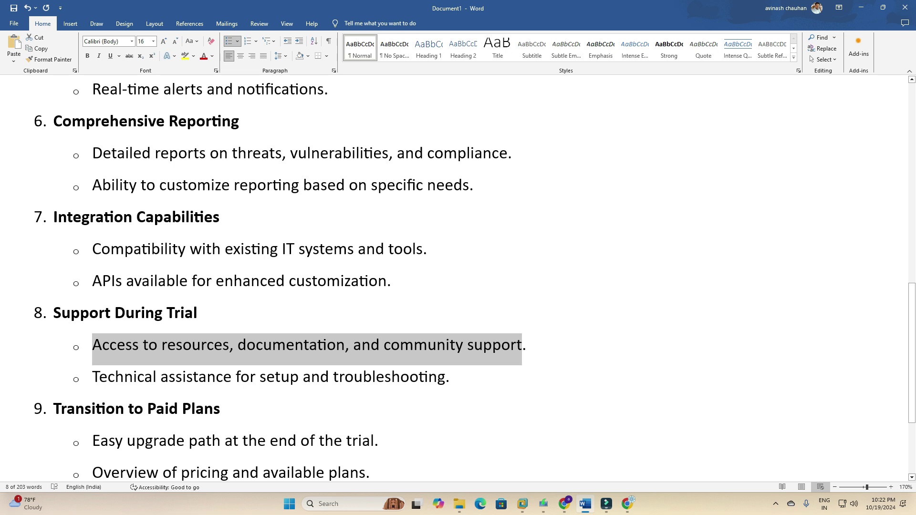
left_click_drag(450, 377, 92, 377)
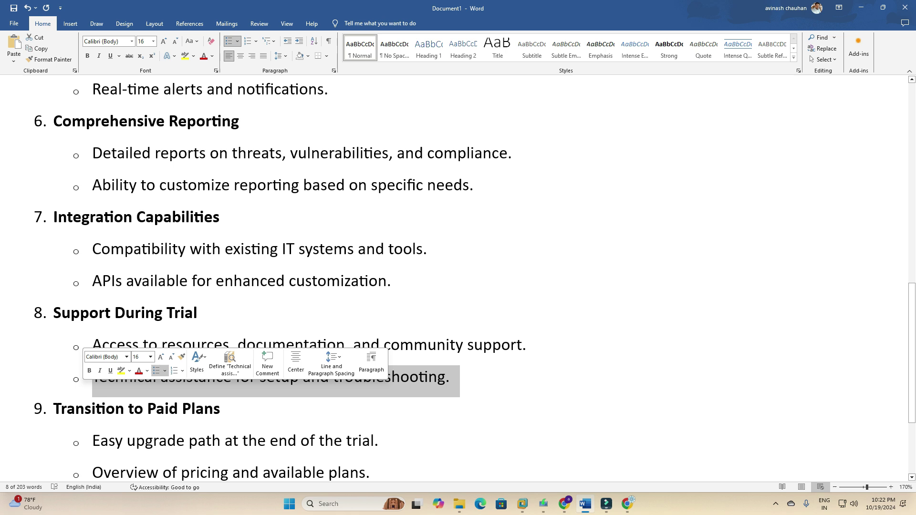
left_click(241, 378)
scroll(242, 379, "down", 2)
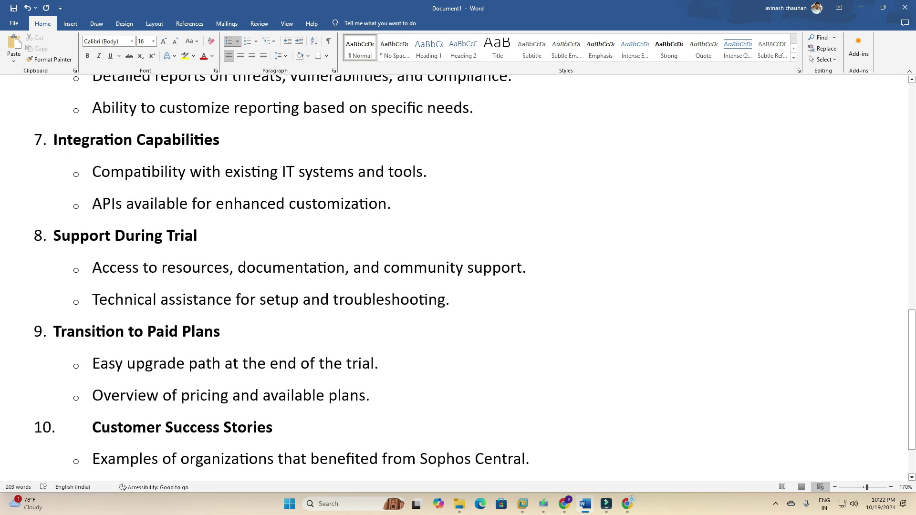
scroll(458, 274, "down", 2)
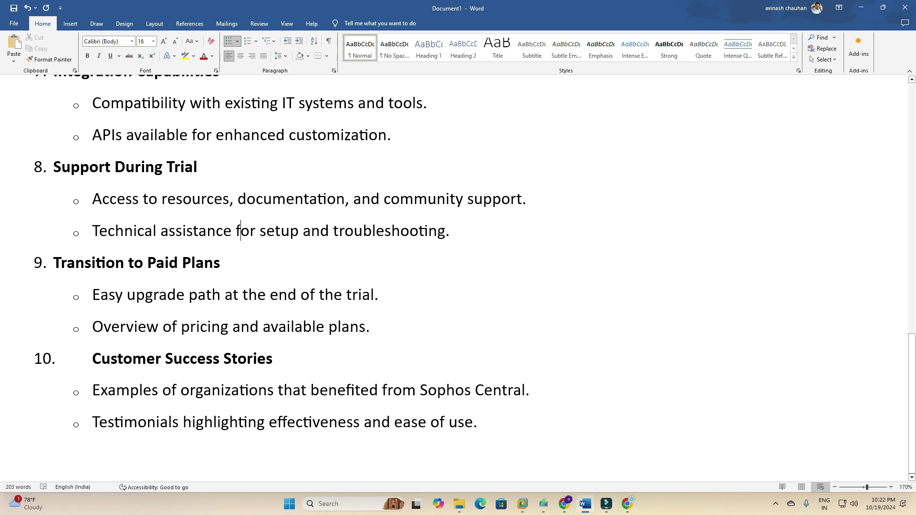
left_click_drag(92, 295, 388, 297)
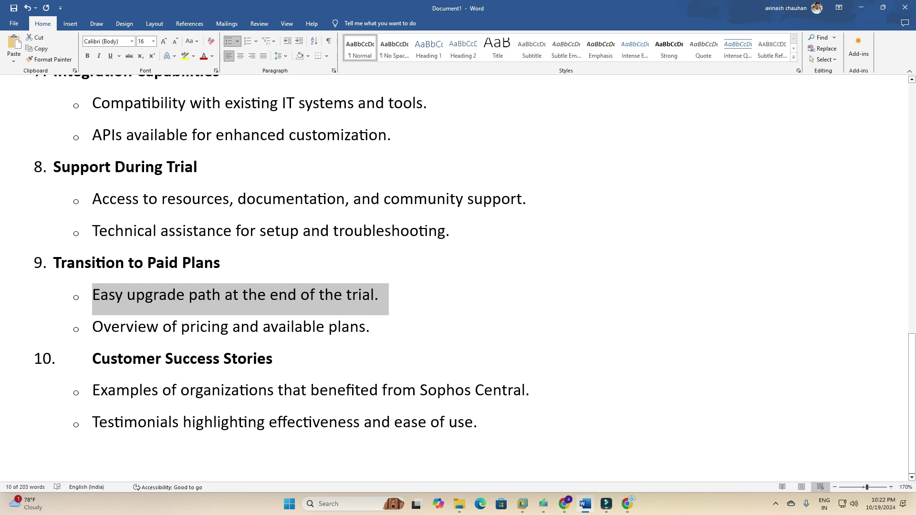
left_click(379, 294)
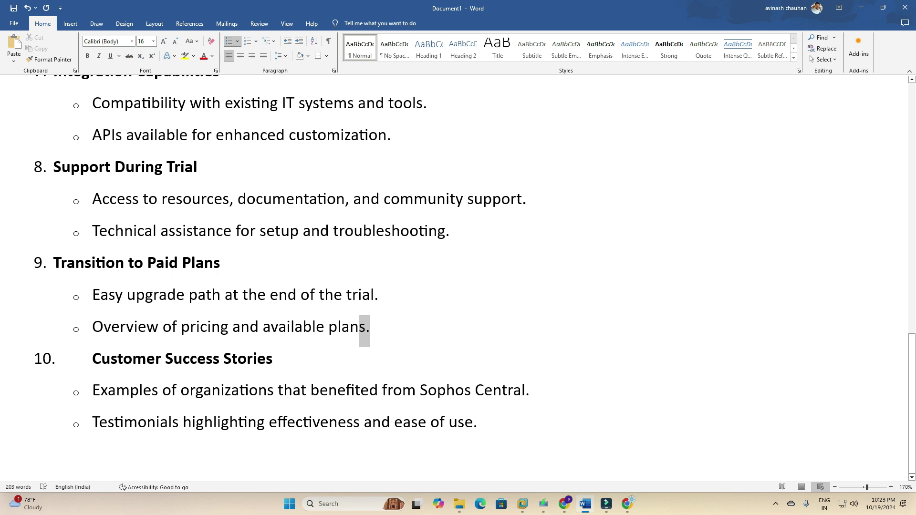
left_click_drag(369, 327, 92, 327)
left_click(152, 390)
left_click_drag(477, 421, 92, 326)
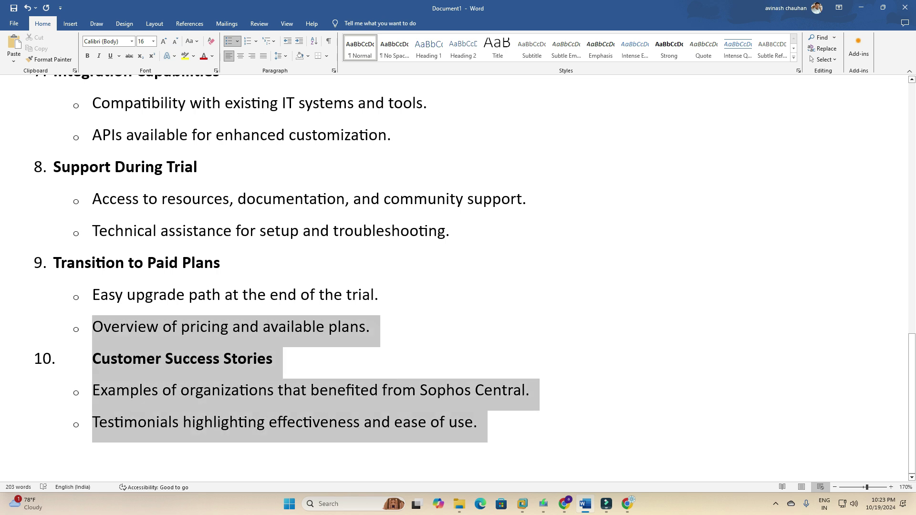
left_click(204, 358)
scroll(205, 358, "up", 10)
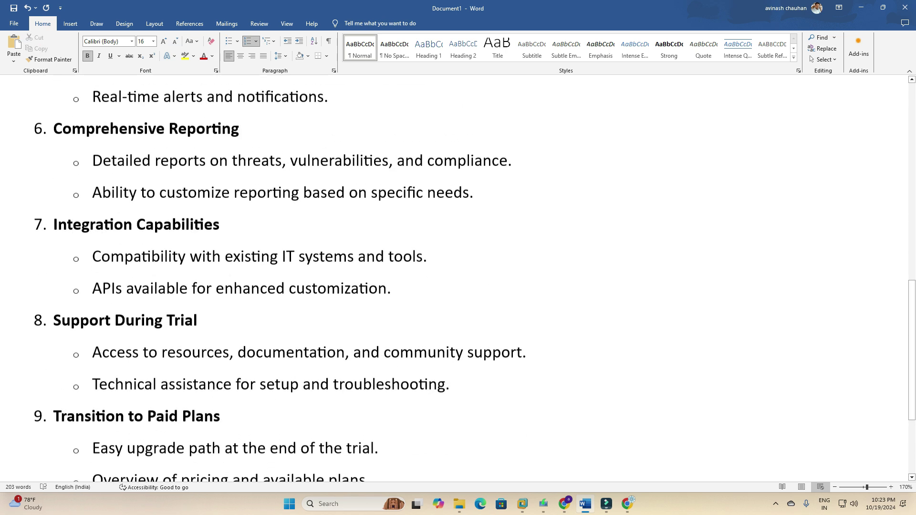
scroll(457, 279, "up", 5)
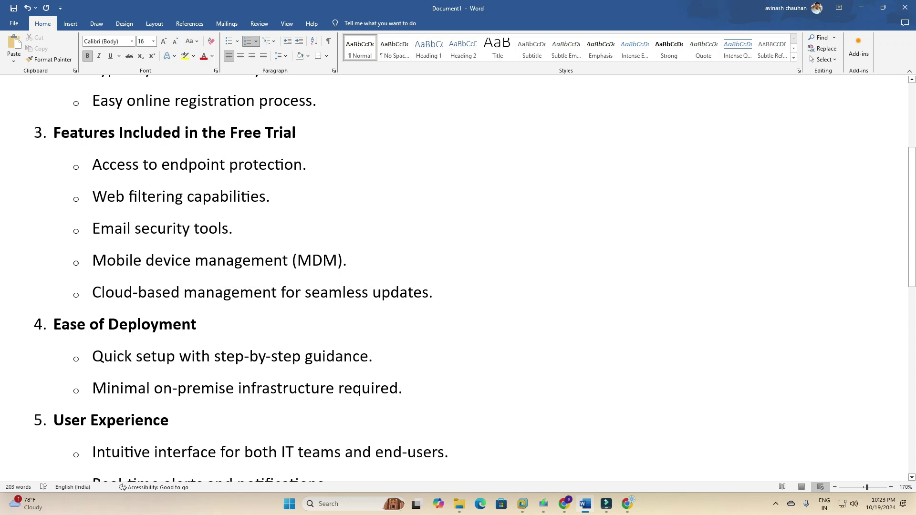
scroll(458, 279, "up", 2)
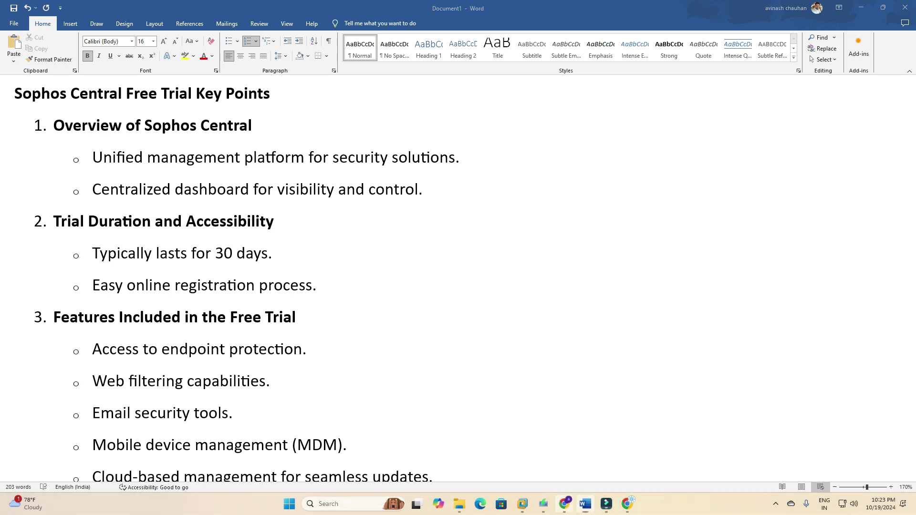
Open the Sophos Central free trial sign-up form and enter the user's first and last name.
key("alt+Tab")
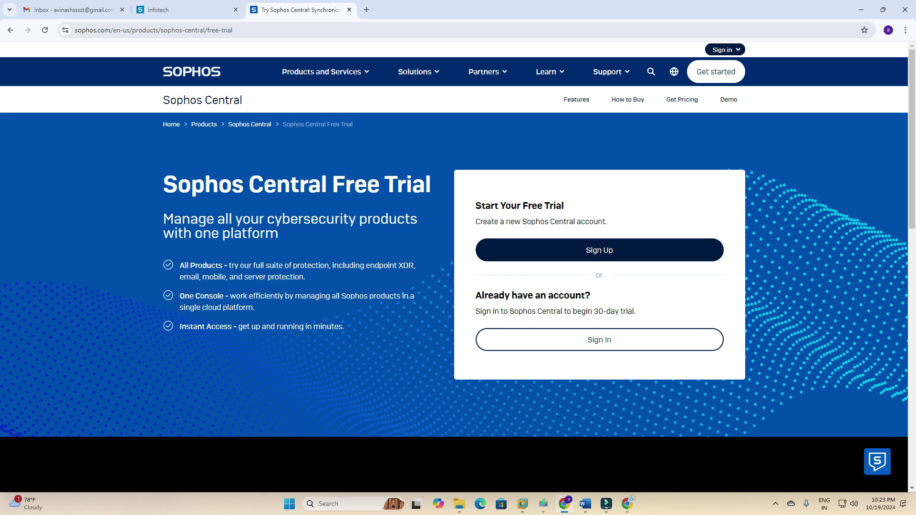
left_click(599, 250)
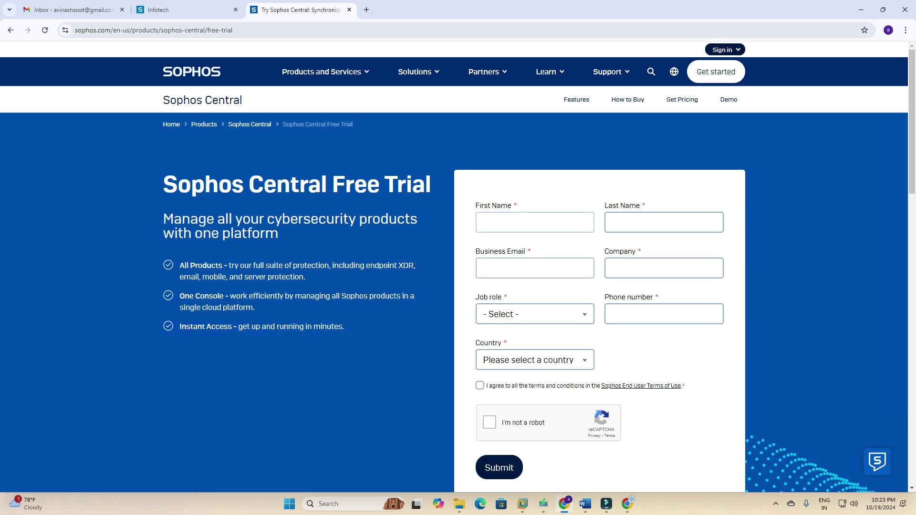
left_click(534, 222)
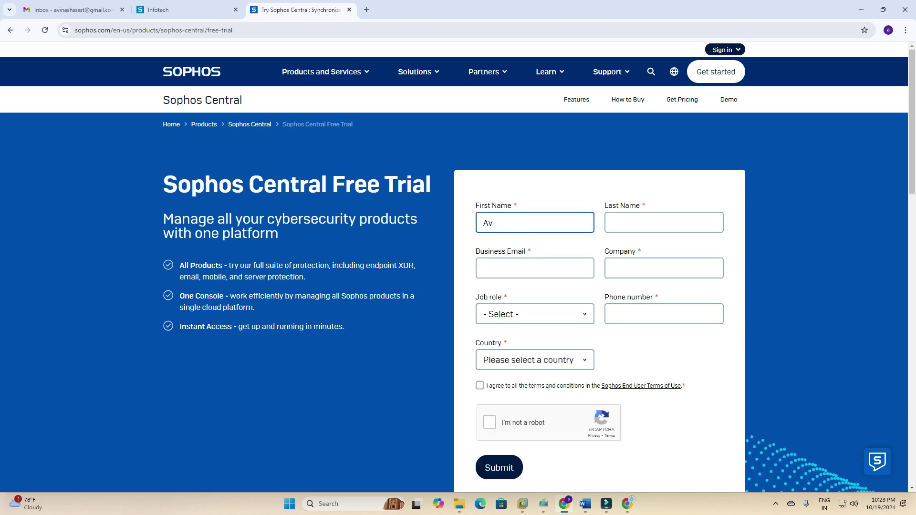
key("Tab")
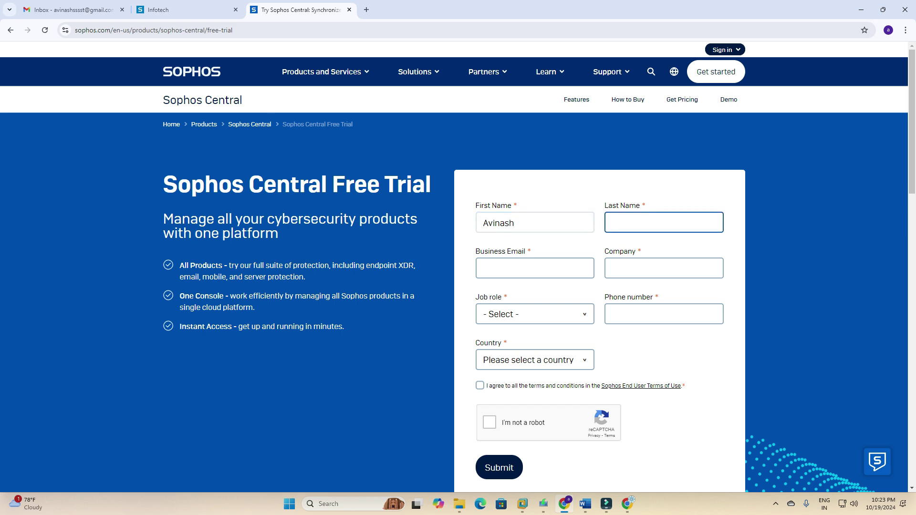
key("Tab")
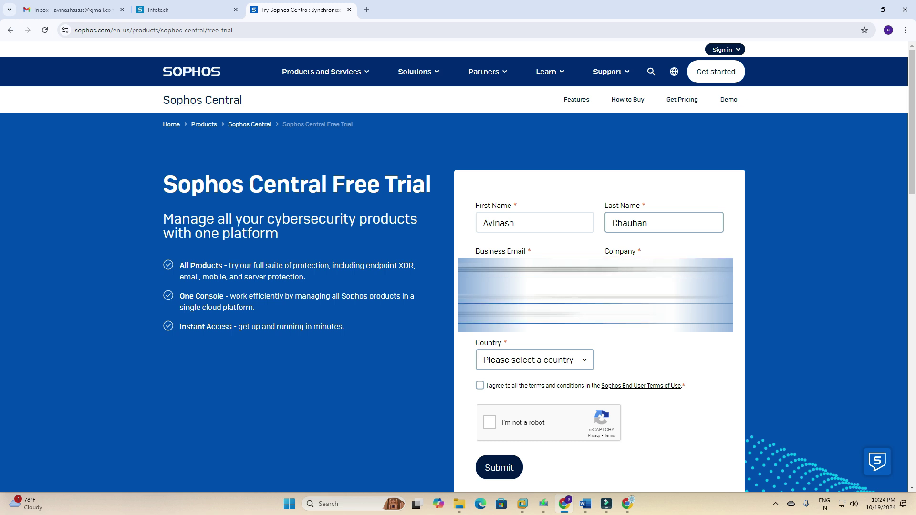
Set the job role to IT Network/Systems Admin.
key("alt+Down")
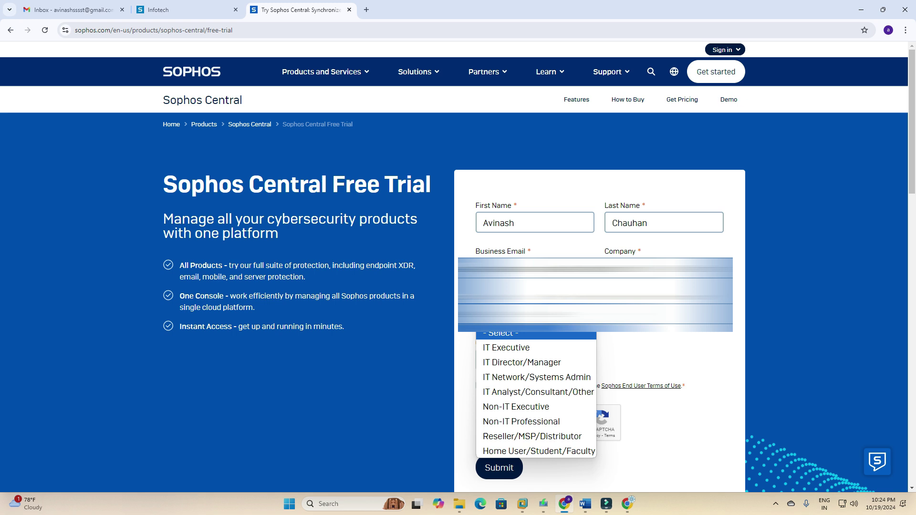
key("Down")
key("Down")
key("Down")
key("Down")
key("Down")
key("Down")
key("Up")
key("Up")
key("Up")
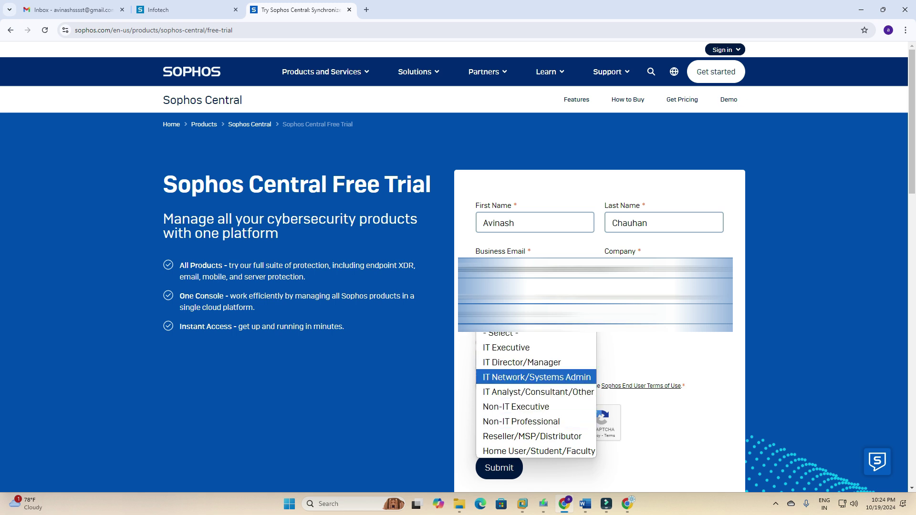
key("Return")
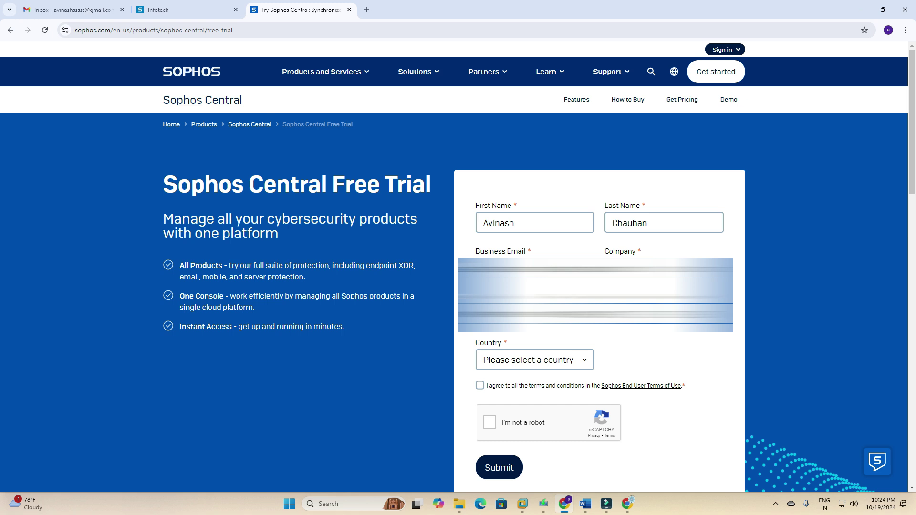
Set the country to India and the state to Madhya Pradesh.
key("Tab")
key("alt+Down")
type("india")
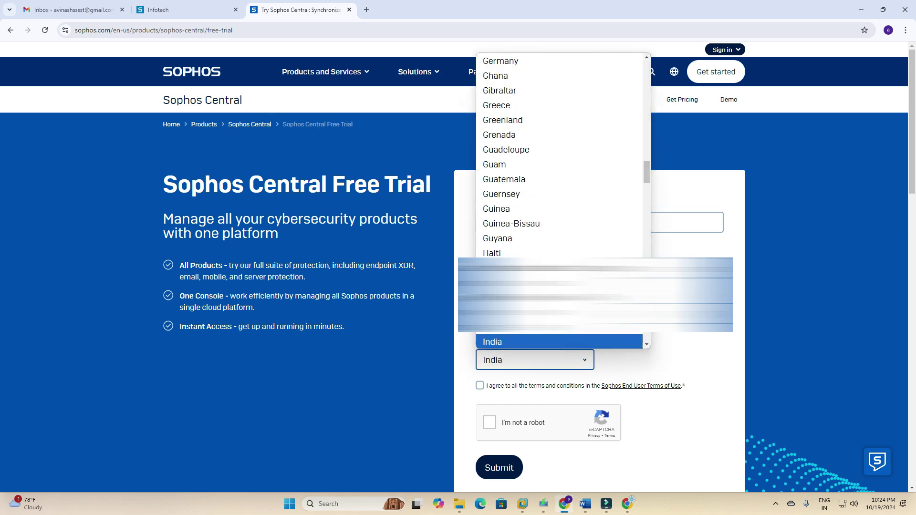
key("Return")
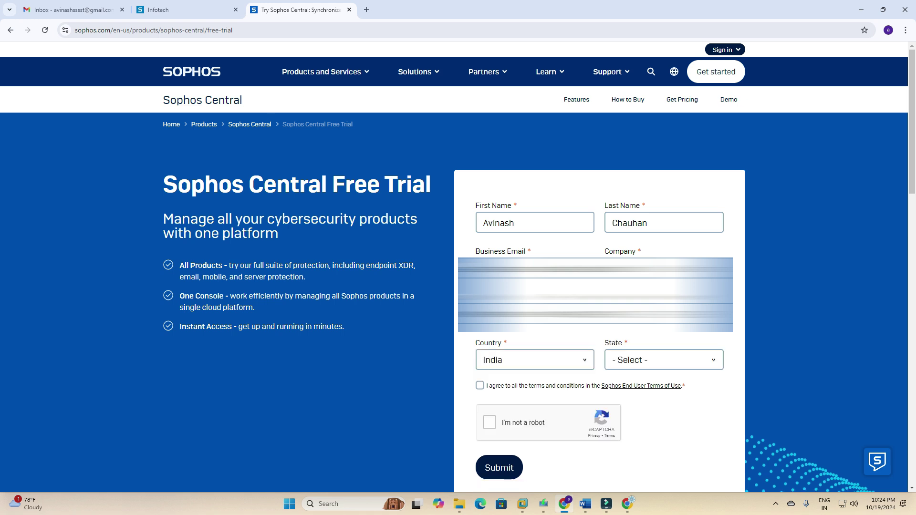
key("Tab")
key("alt+Down")
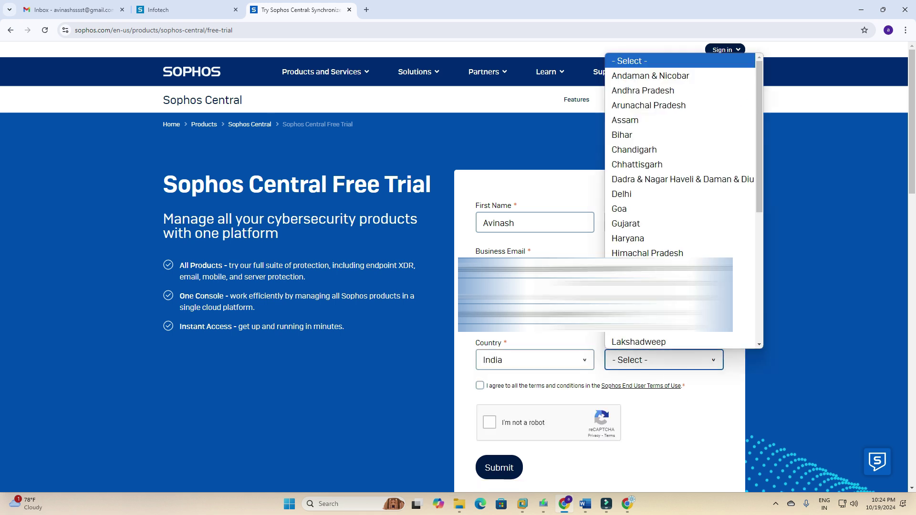
key("m")
key("Return")
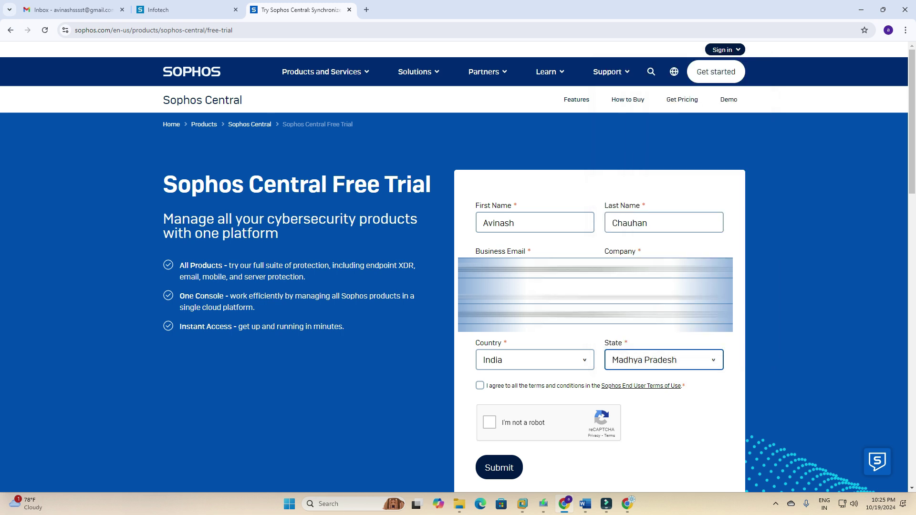
Pass the reCAPTCHA, accept the End User Terms of Use, and submit the trial form.
left_click(489, 422)
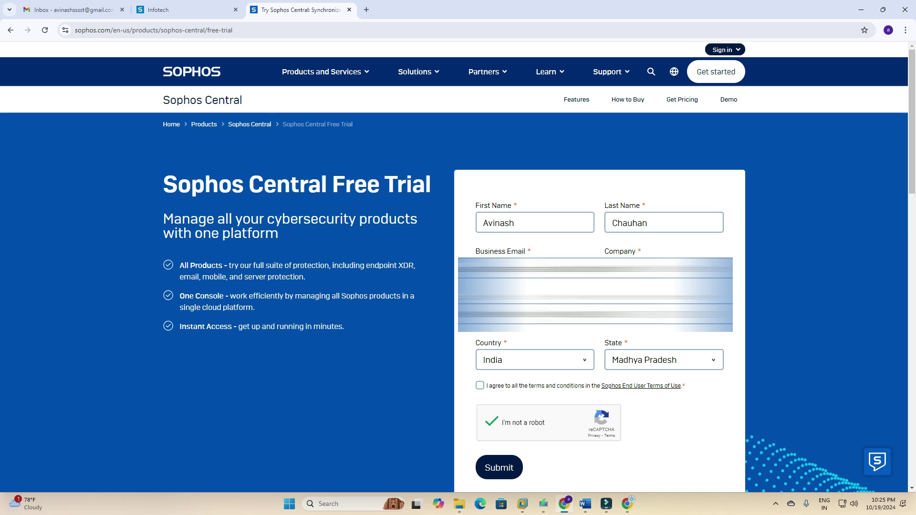
left_click(499, 467)
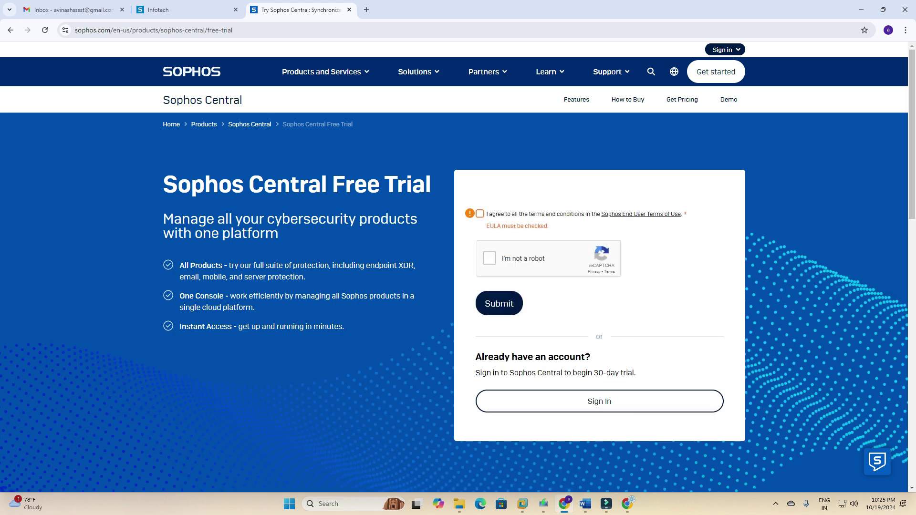
left_click(479, 214)
left_click(489, 258)
key("Return")
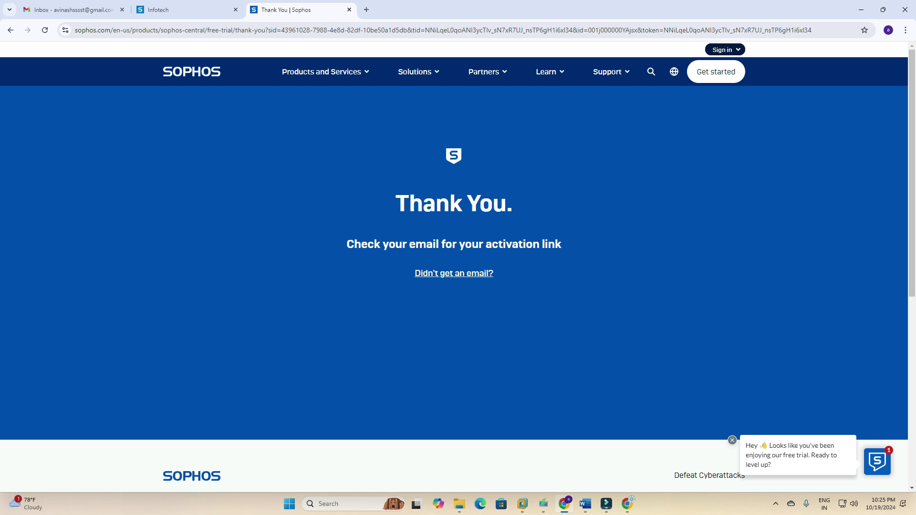
Refresh Gmail and search Promotions, Social and Spam, then find the activation email in Primary.
left_click(71, 10)
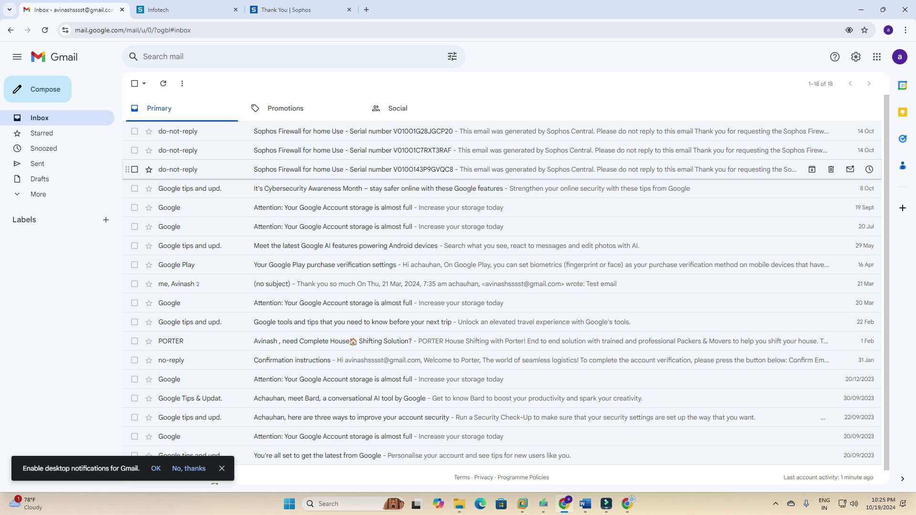
left_click(162, 83)
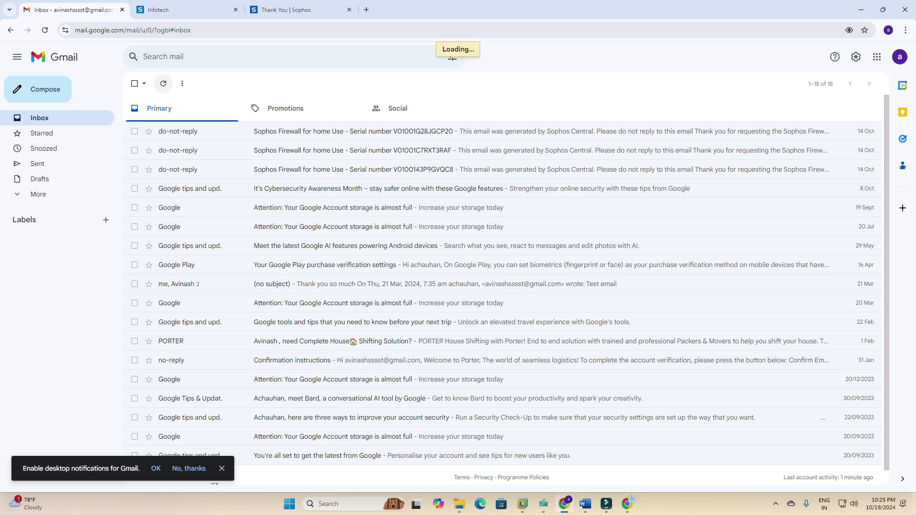
left_click(162, 84)
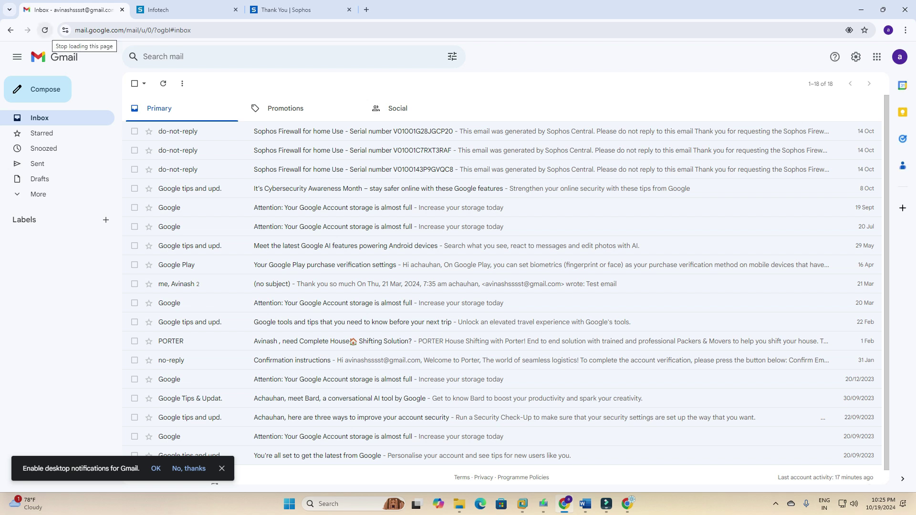
left_click(286, 109)
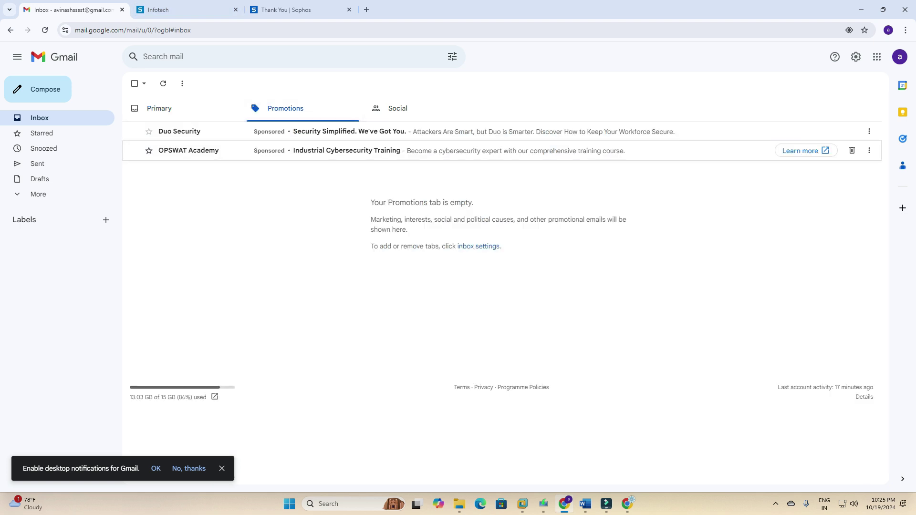
left_click(398, 108)
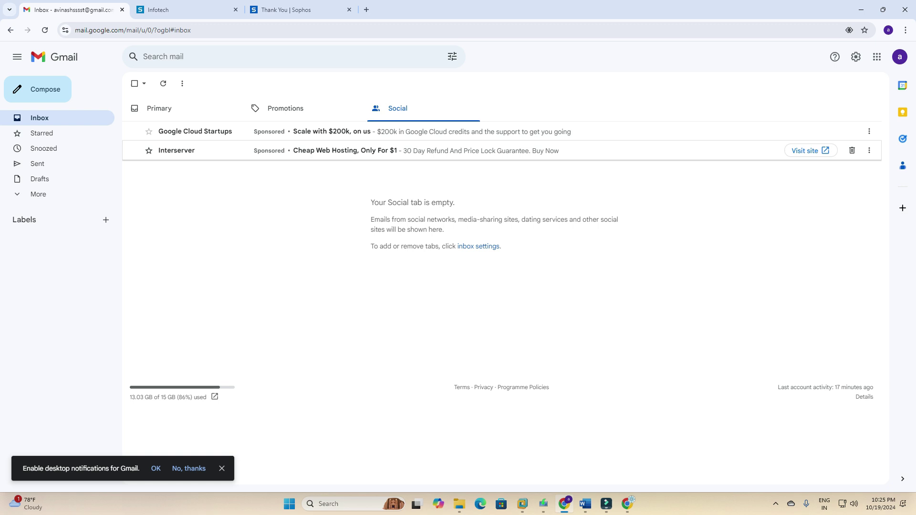
left_click(38, 194)
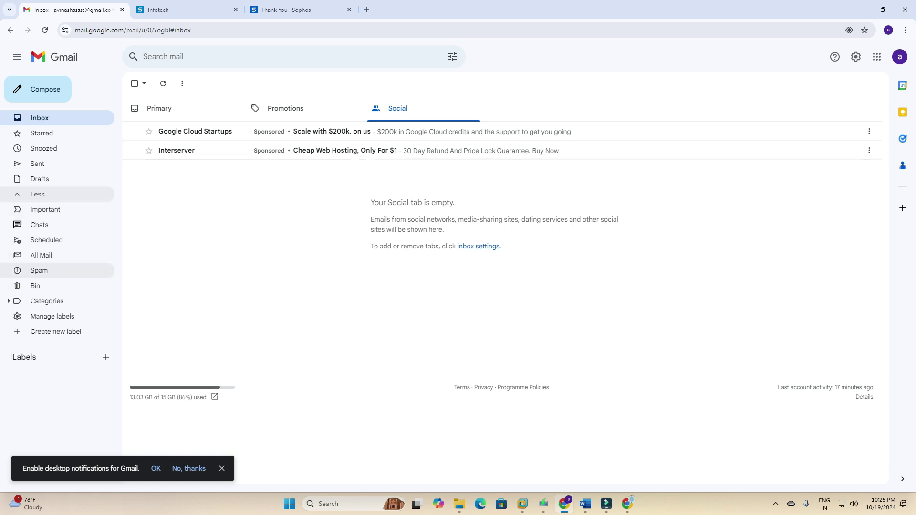
left_click(39, 271)
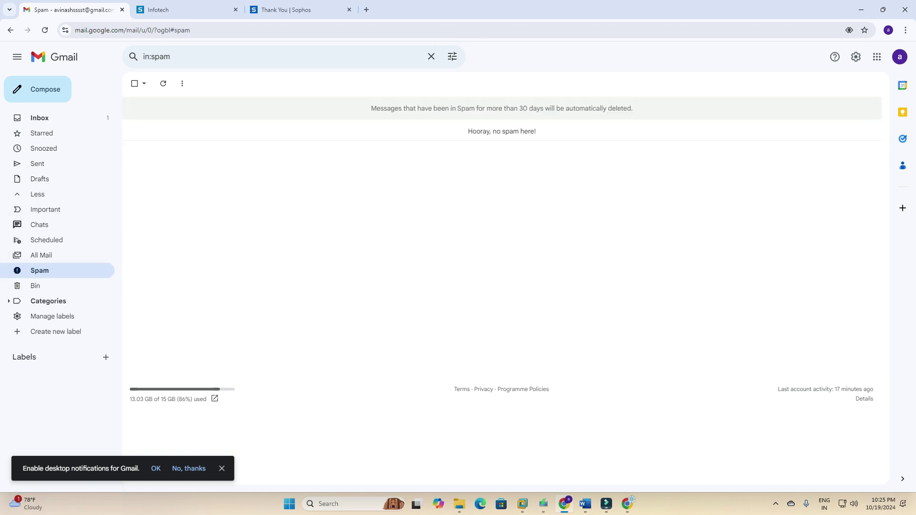
left_click(40, 118)
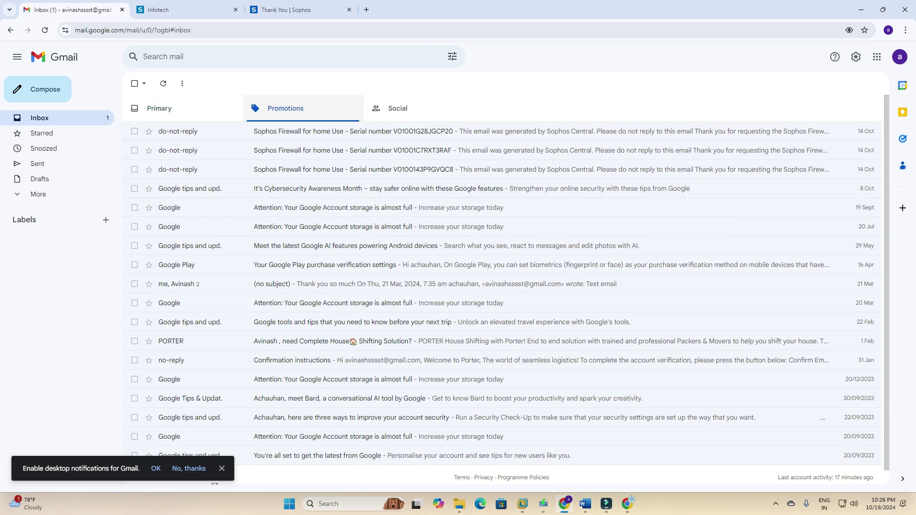
left_click(286, 109)
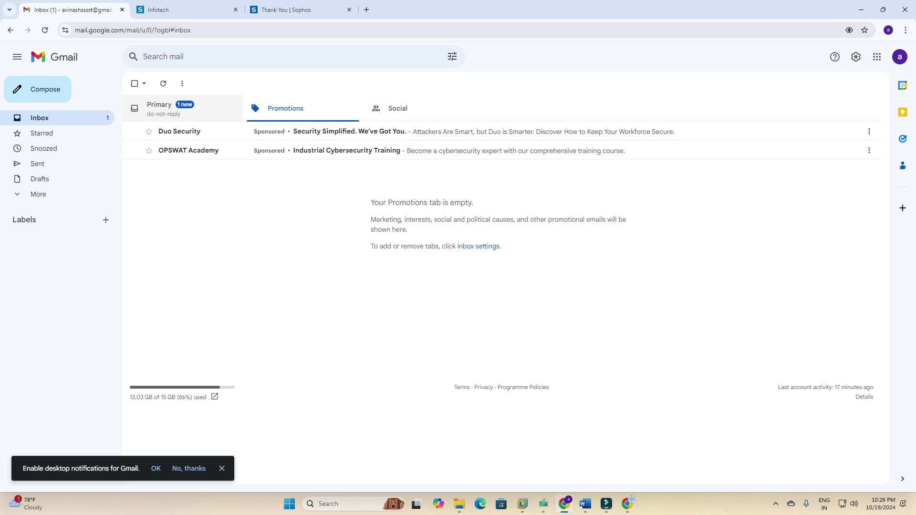
left_click(163, 107)
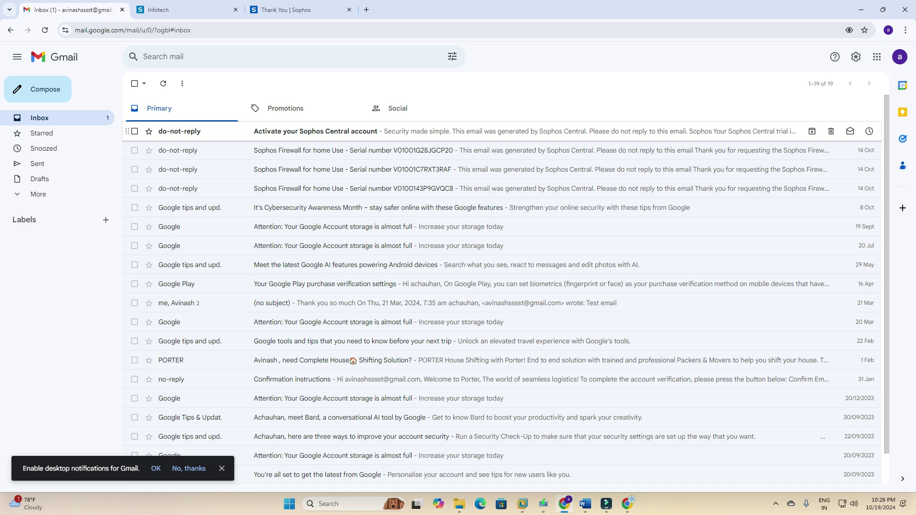
Open the 'Activate your Sophos Central account' email and read its subject and 'trial is almost ready' heading.
left_click(477, 131)
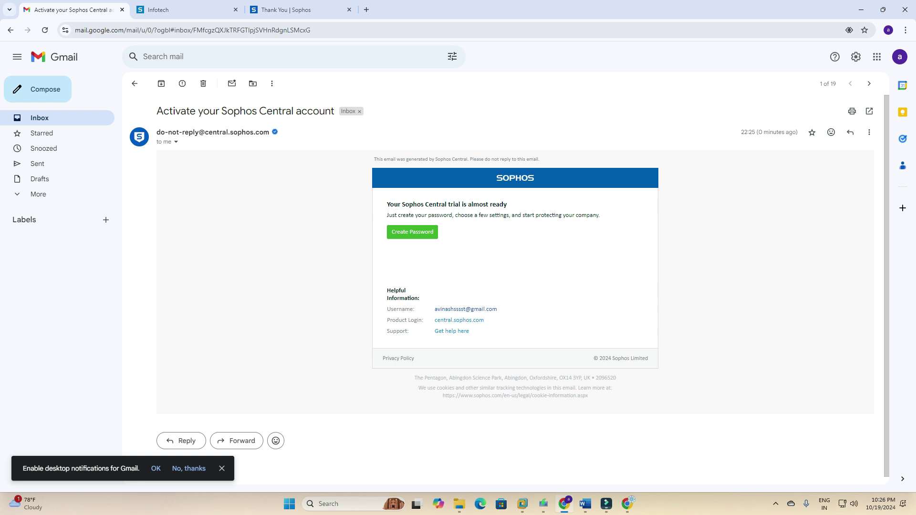
left_click_drag(157, 111, 332, 111)
left_click(332, 111)
left_click_drag(386, 204, 506, 204)
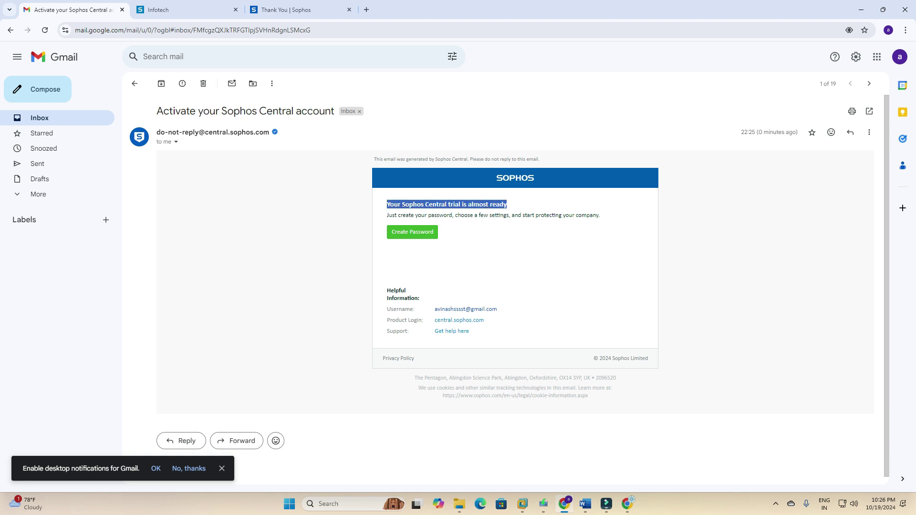
left_click(506, 204)
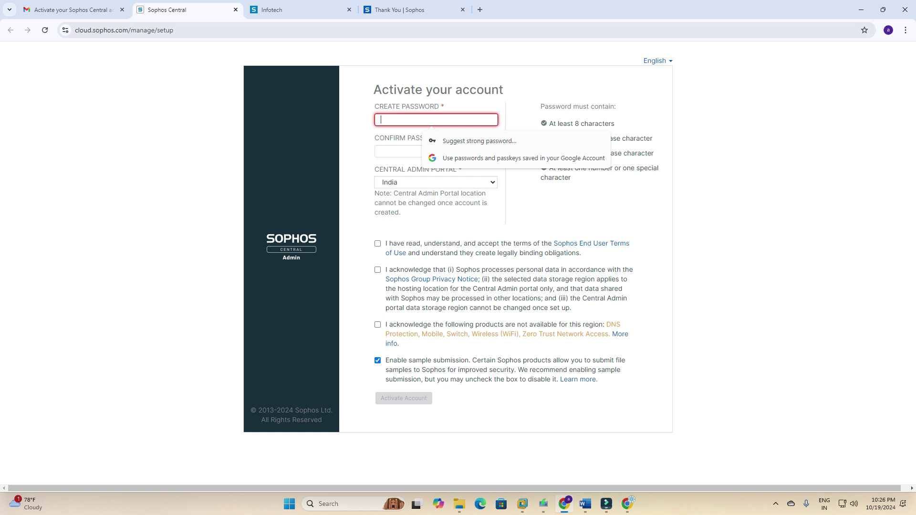
Enter and confirm the new account password.
type("***************")
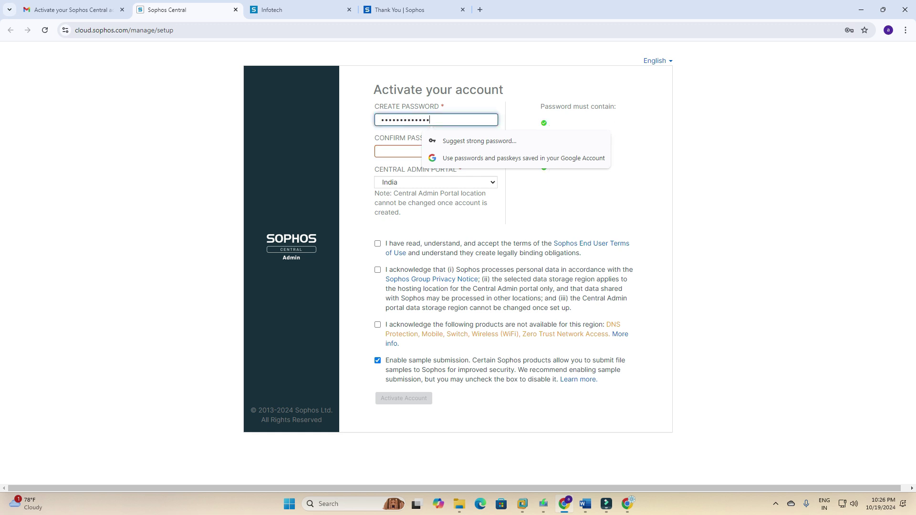
key("Tab")
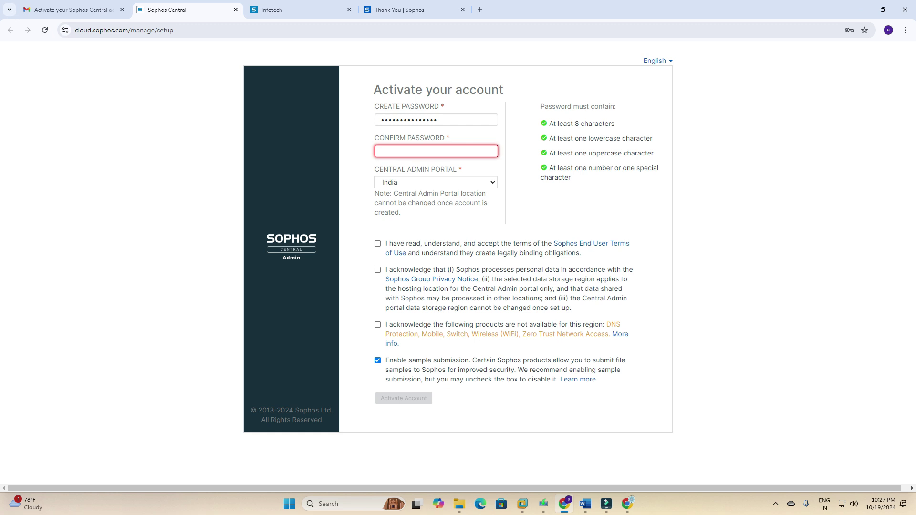
type("***************")
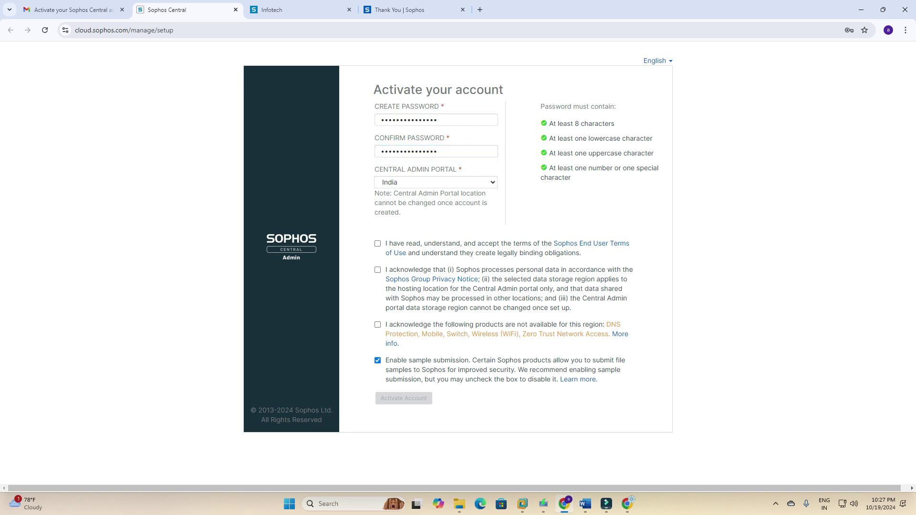
Choose India as the admin portal region and tick the three agreement checkboxes.
left_click(436, 182)
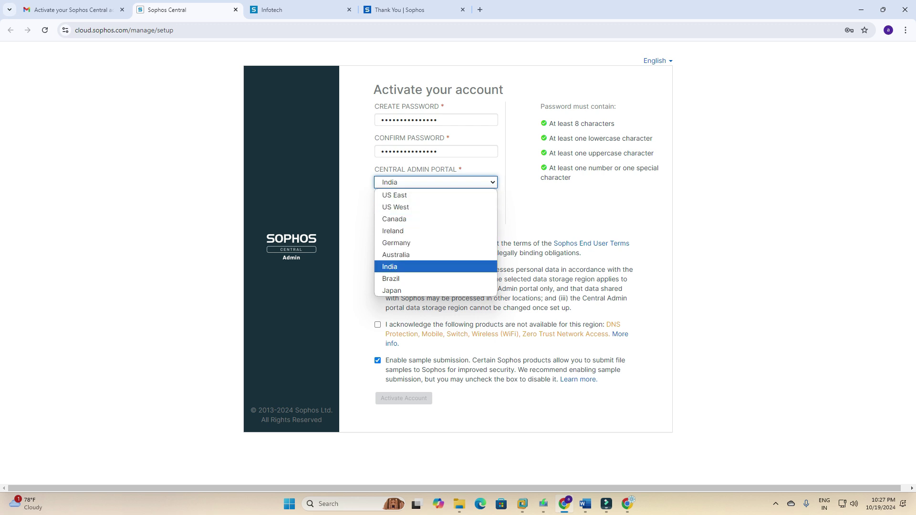
left_click(389, 267)
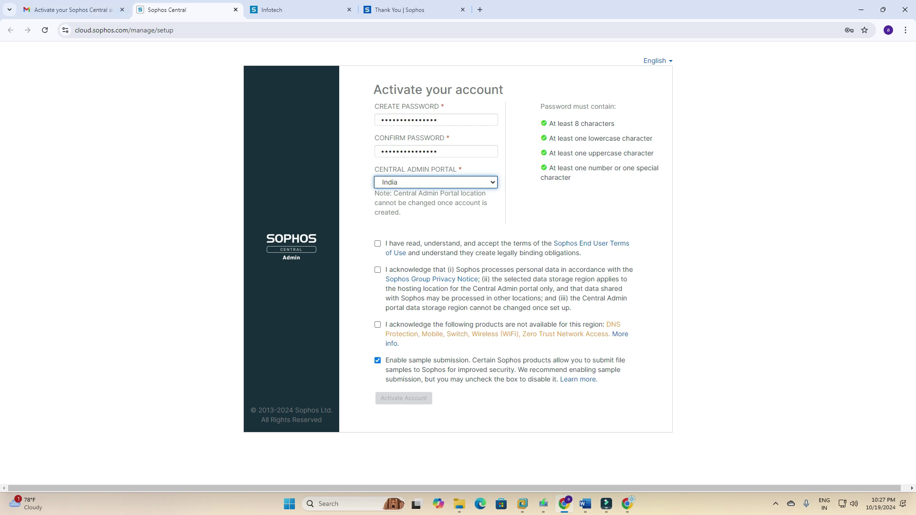
left_click(377, 244)
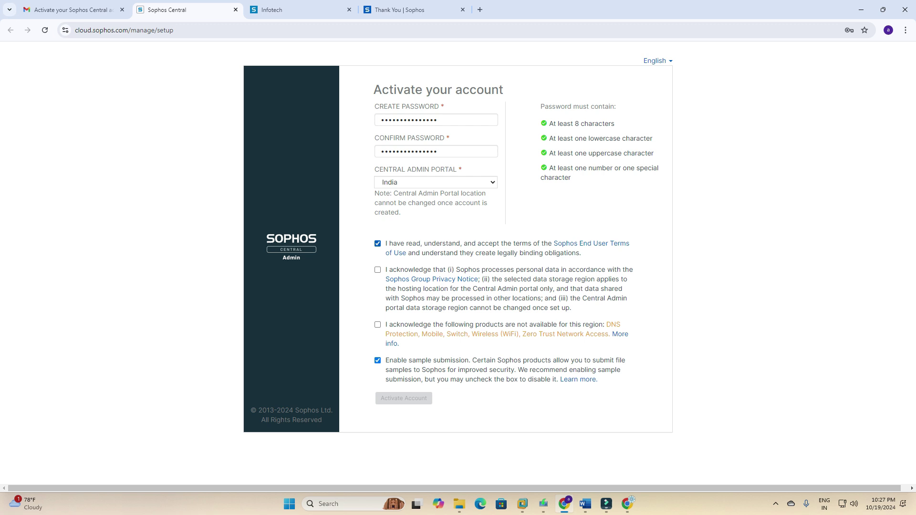
left_click(377, 270)
left_click(378, 325)
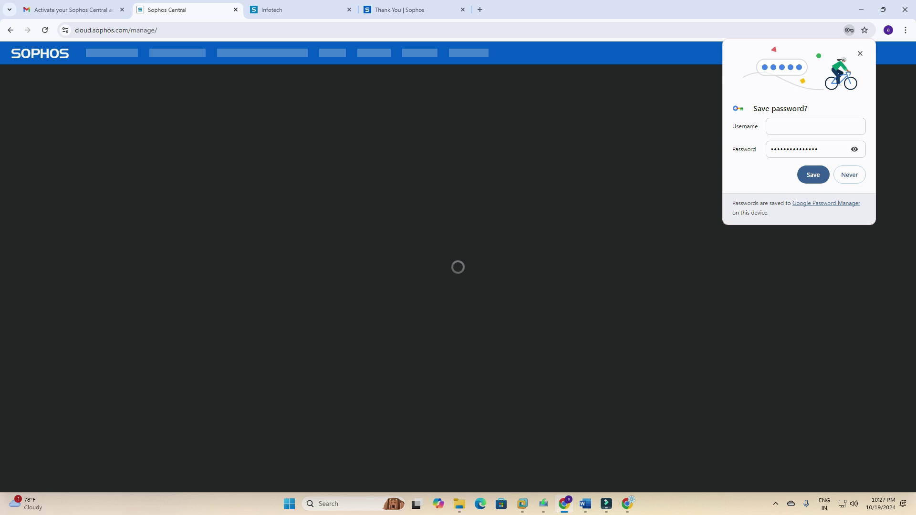
Save the new password in Chrome and close the Google Account password dialog.
left_click(813, 175)
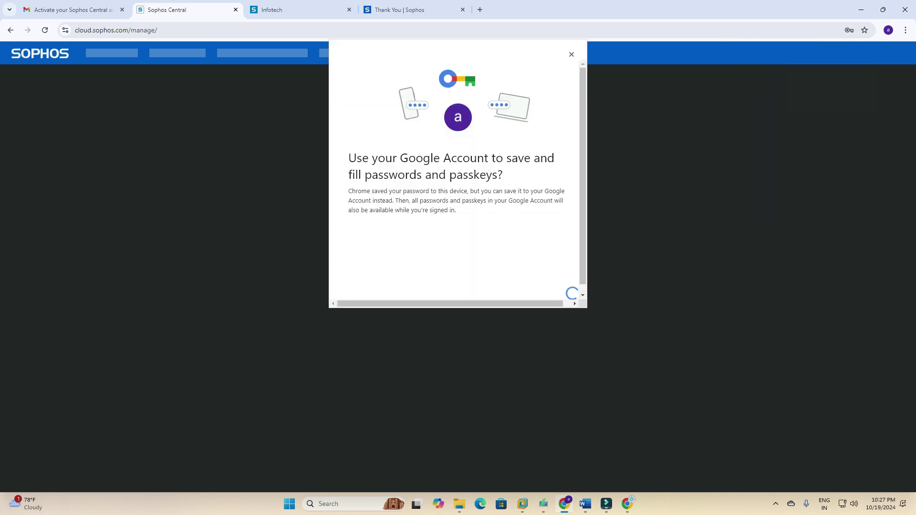
left_click(571, 55)
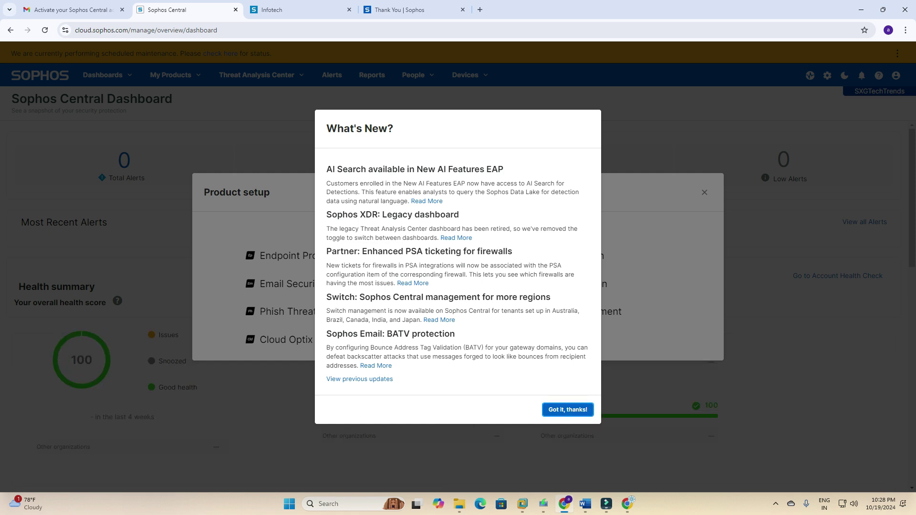
Dismiss the What's New announcements with 'Got it, thanks!'.
left_click(567, 409)
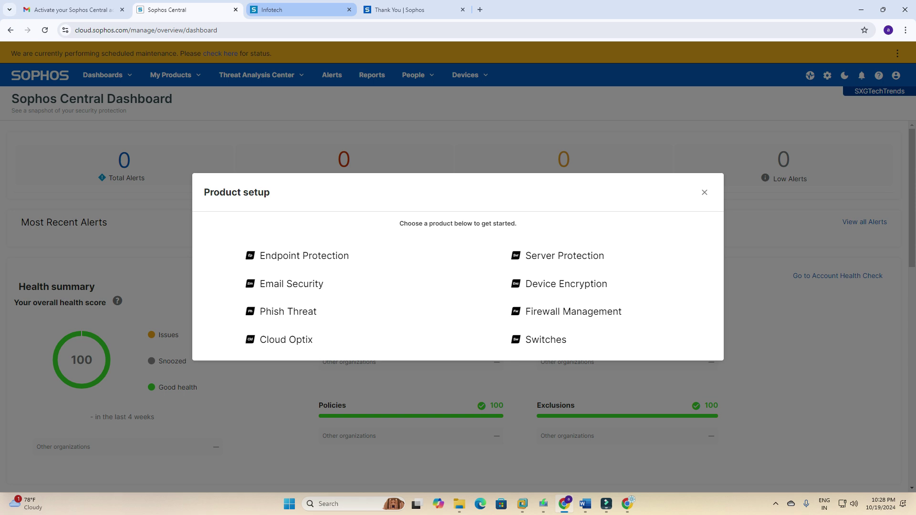
View the Infotech firewall Control center, then return to the Sophos Central tab.
left_click(300, 10)
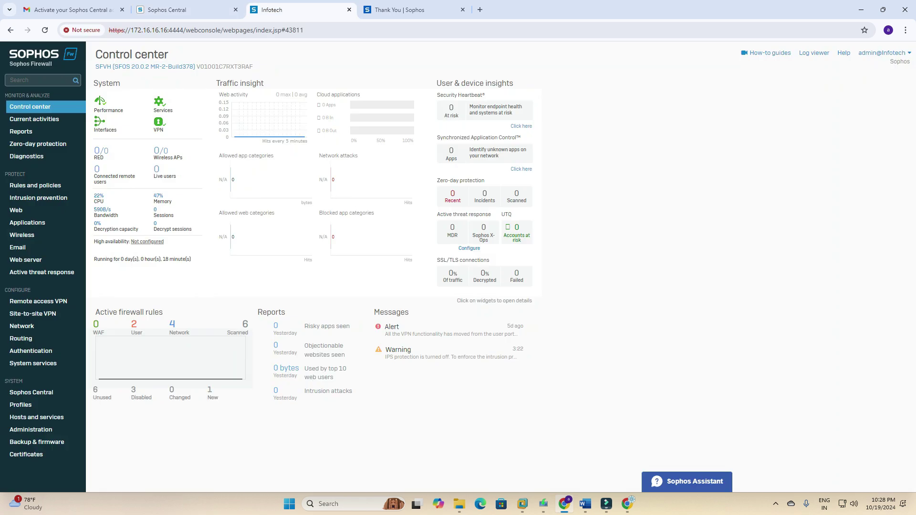
left_click(177, 10)
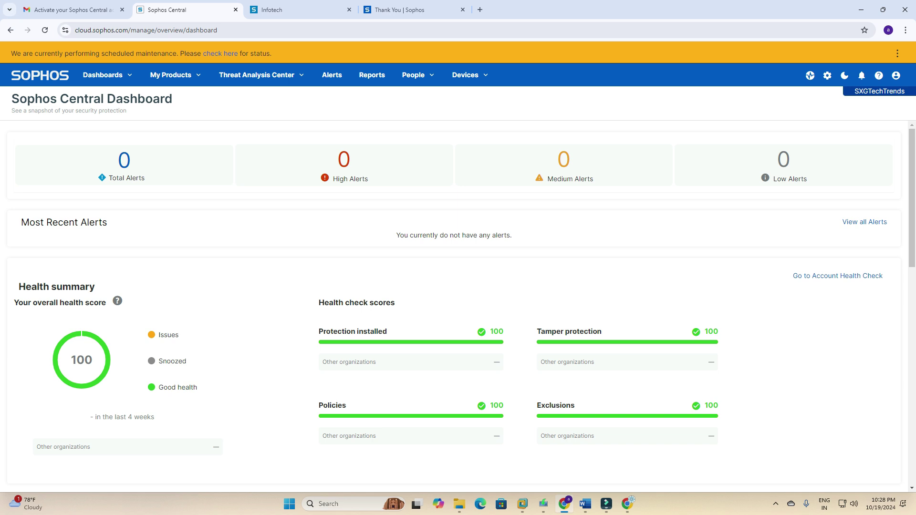
Scroll through the dashboard's panels and select the scheduled-maintenance notice text.
scroll(457, 296, "down", 5)
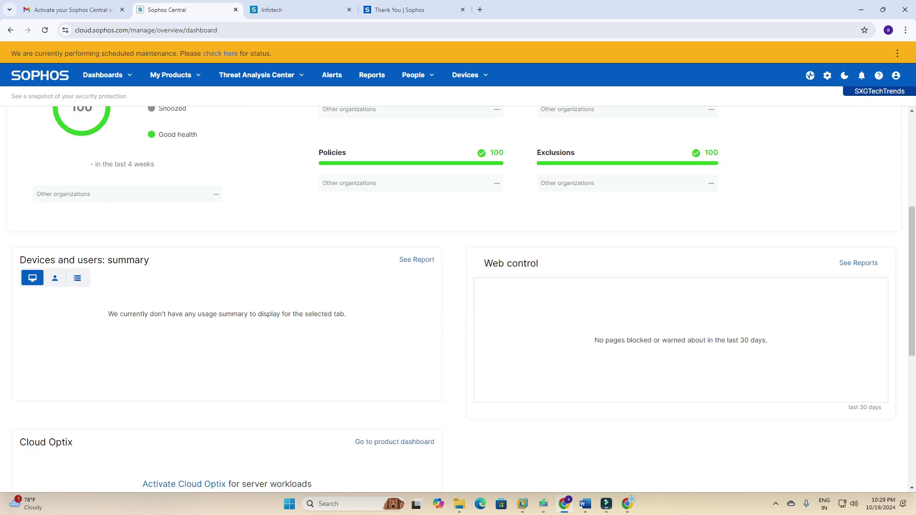
scroll(458, 296, "down", 6)
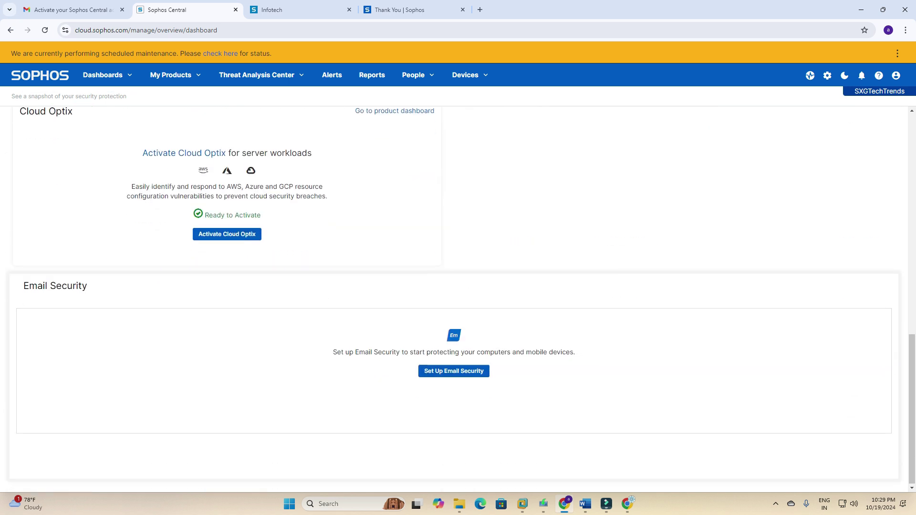
scroll(458, 296, "up", 12)
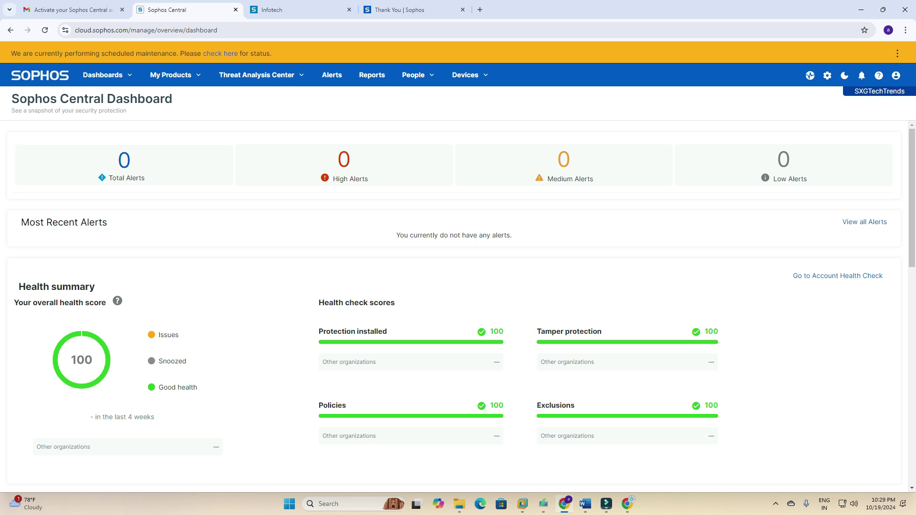
left_click_drag(11, 54, 272, 54)
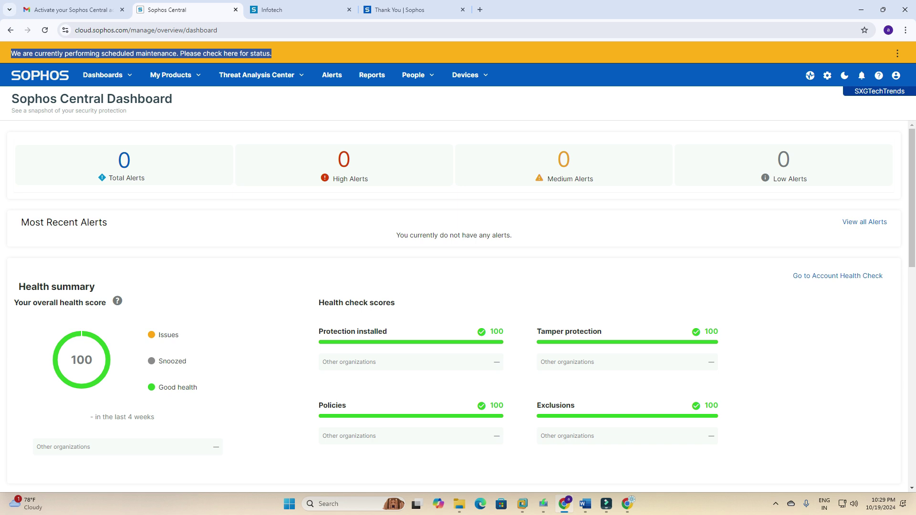
left_click(286, 53)
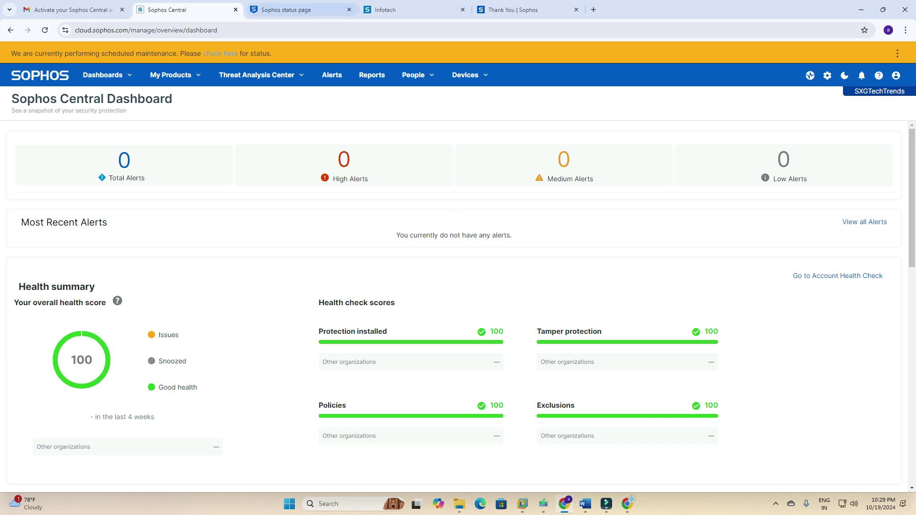
key("ctrl+Tab")
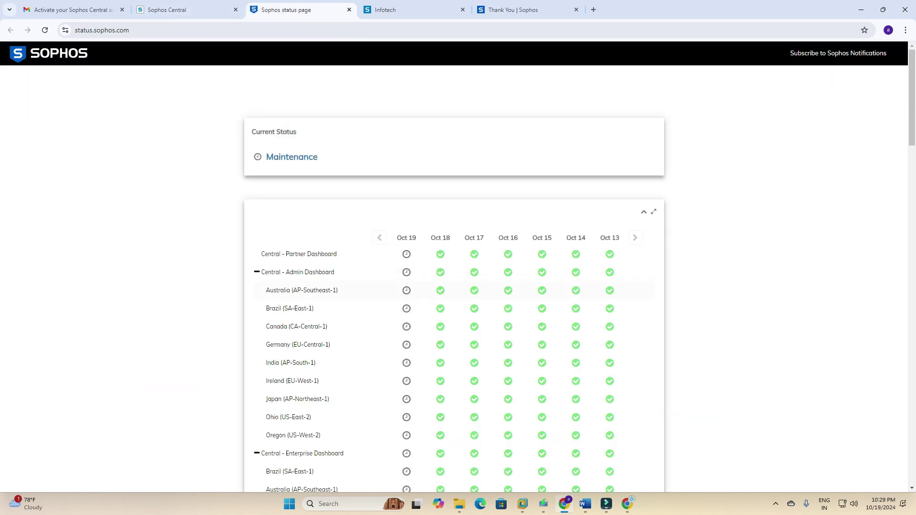
mouse_move(407, 272)
mouse_move(407, 254)
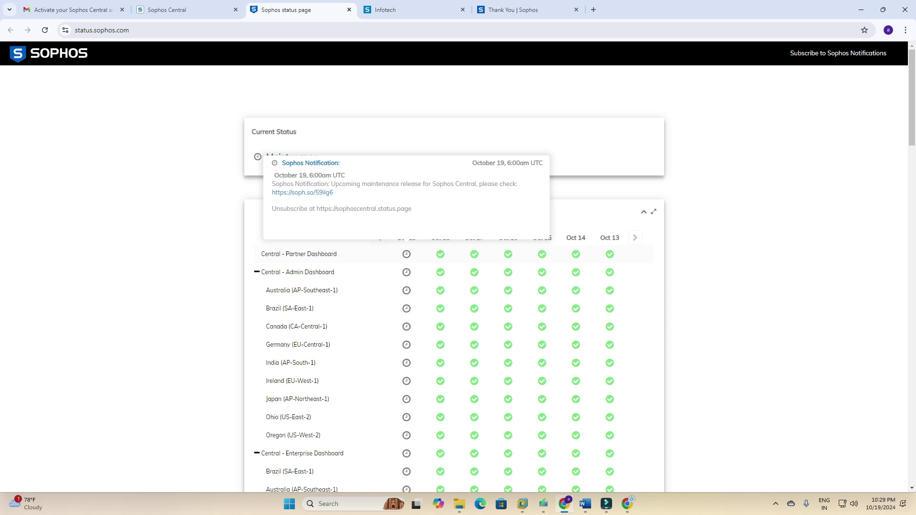
scroll(406, 254, "down", 5)
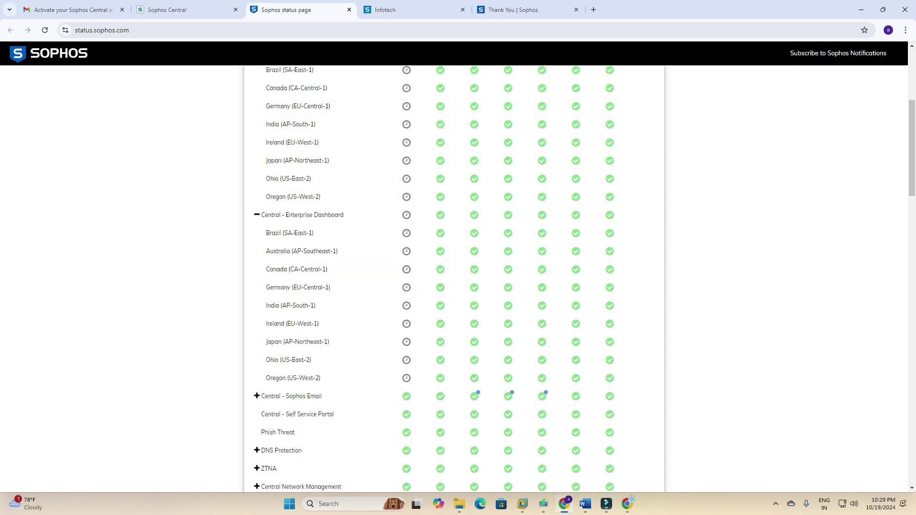
left_click(349, 10)
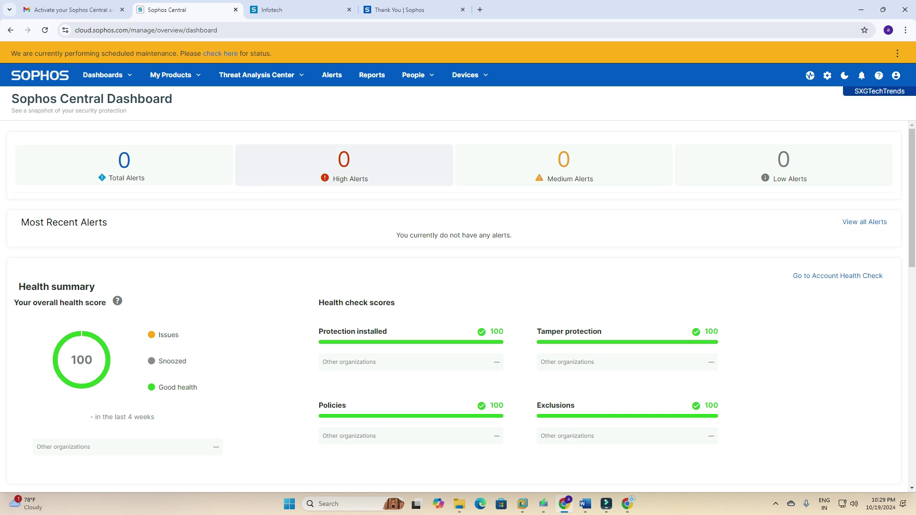
key("F5")
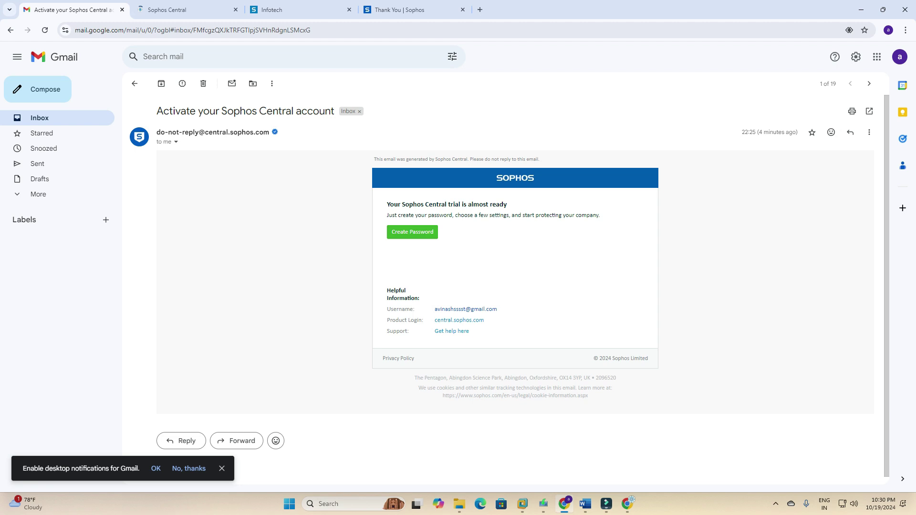
left_click(135, 84)
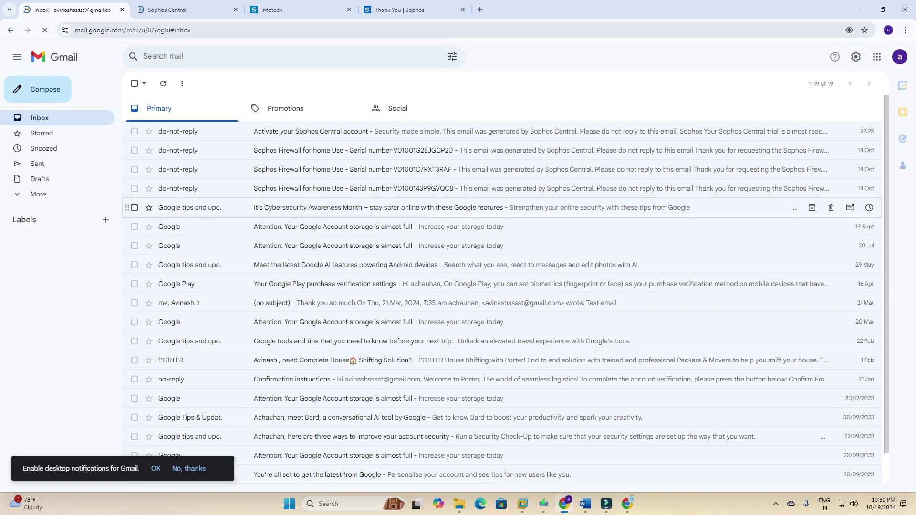
left_click(334, 131)
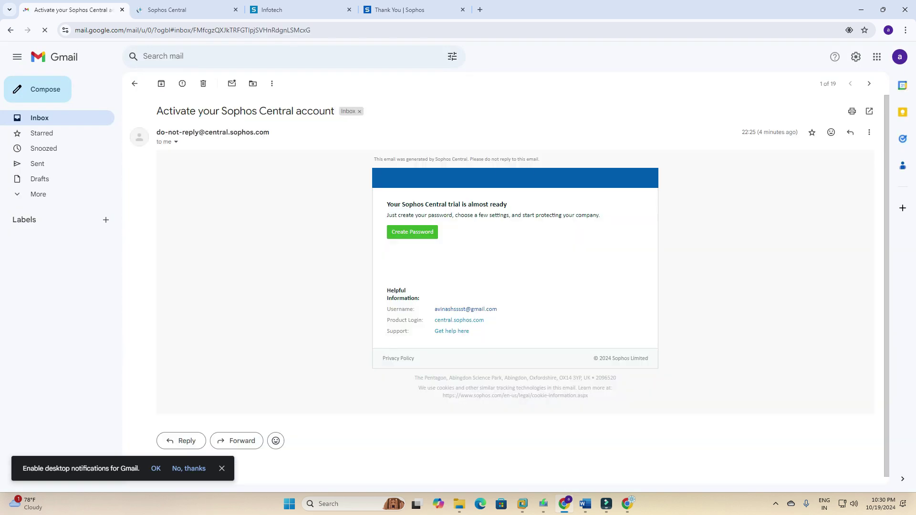
key("ctrl+2")
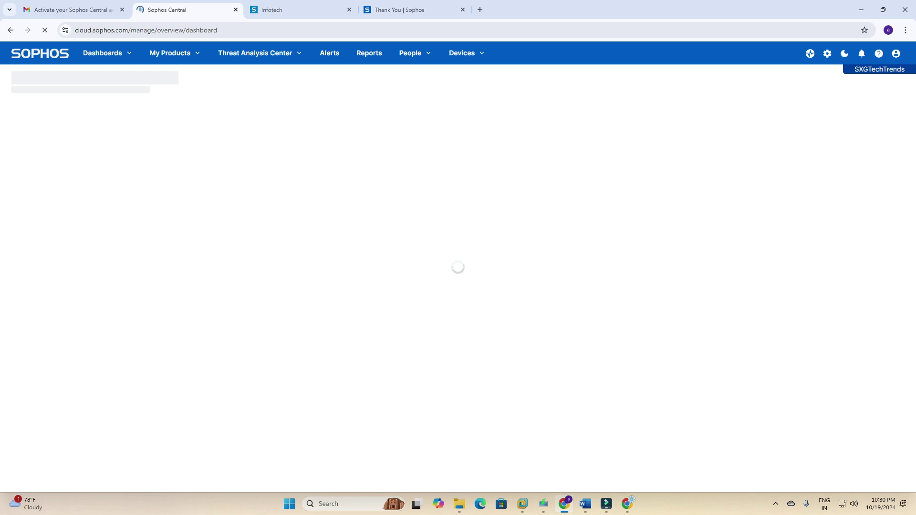